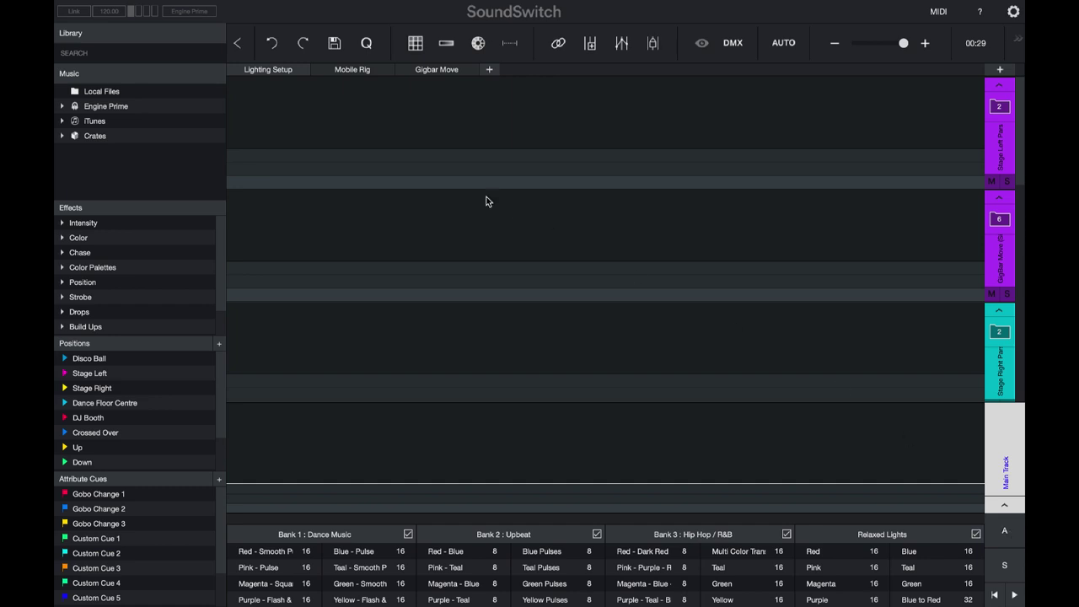
- Collapse and re-expand the Effects, Positions and Attribute Cues library sections
{"action": "left_click", "coordinate": [165, 215]}
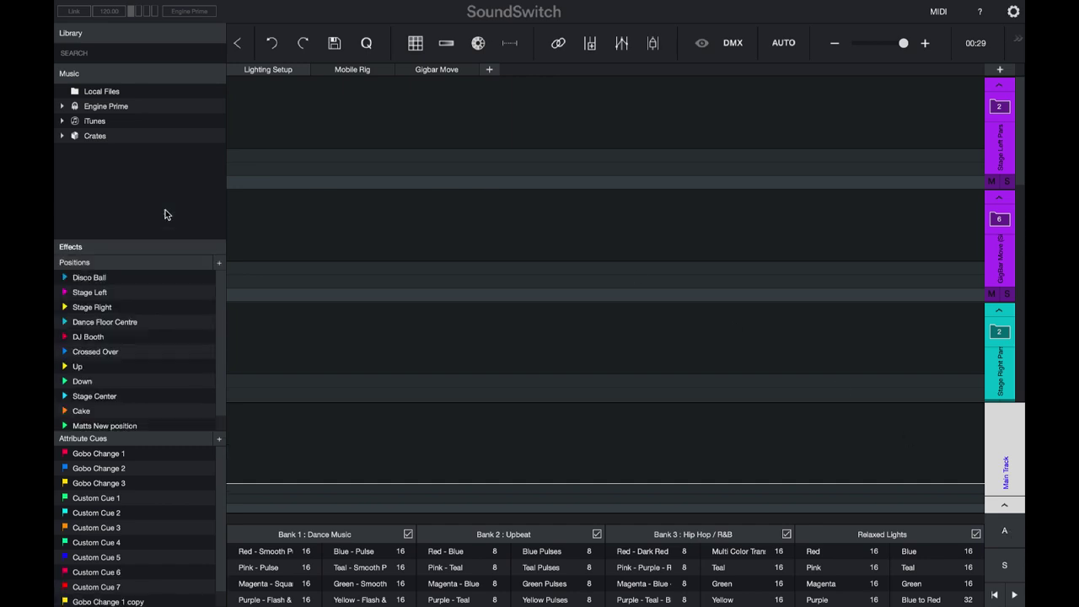
{"action": "left_click", "coordinate": [146, 264]}
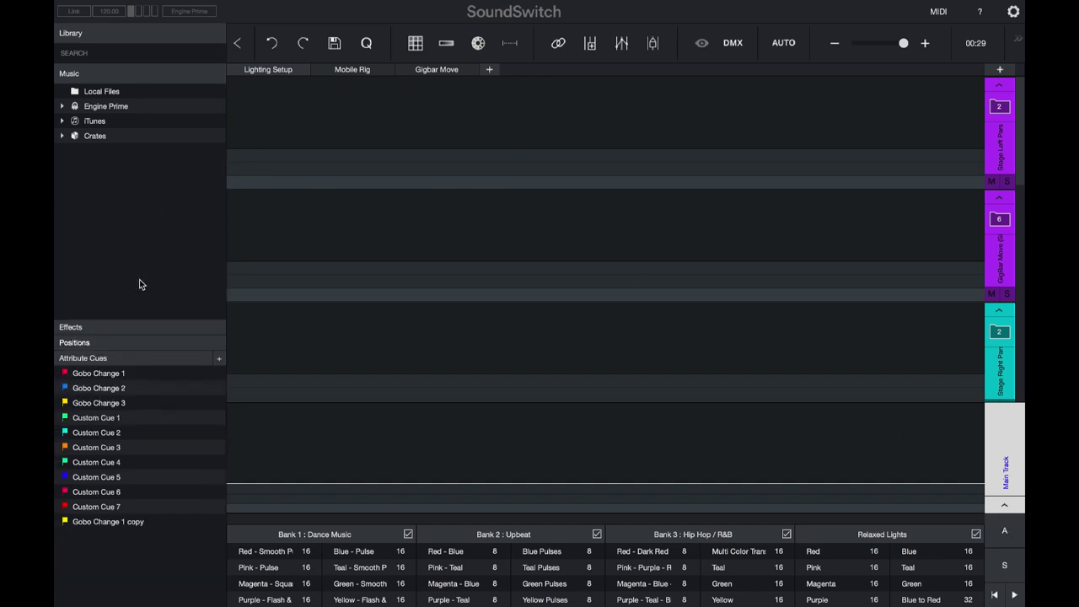
{"action": "left_click", "coordinate": [144, 360]}
{"action": "left_click", "coordinate": [142, 592]}
{"action": "left_click", "coordinate": [152, 346]}
{"action": "left_click", "coordinate": [153, 250]}
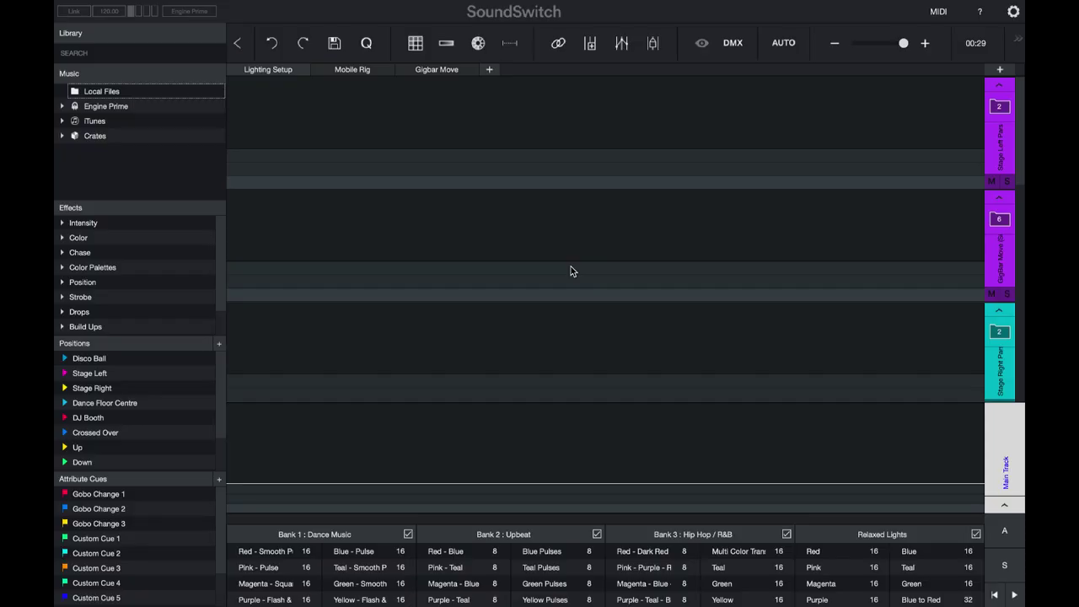
{"action": "left_click", "coordinate": [342, 71]}
- Show the Gigbar Move fixture tracks and load the Teal autoloop from Relaxed Lights
{"action": "left_click", "coordinate": [433, 70]}
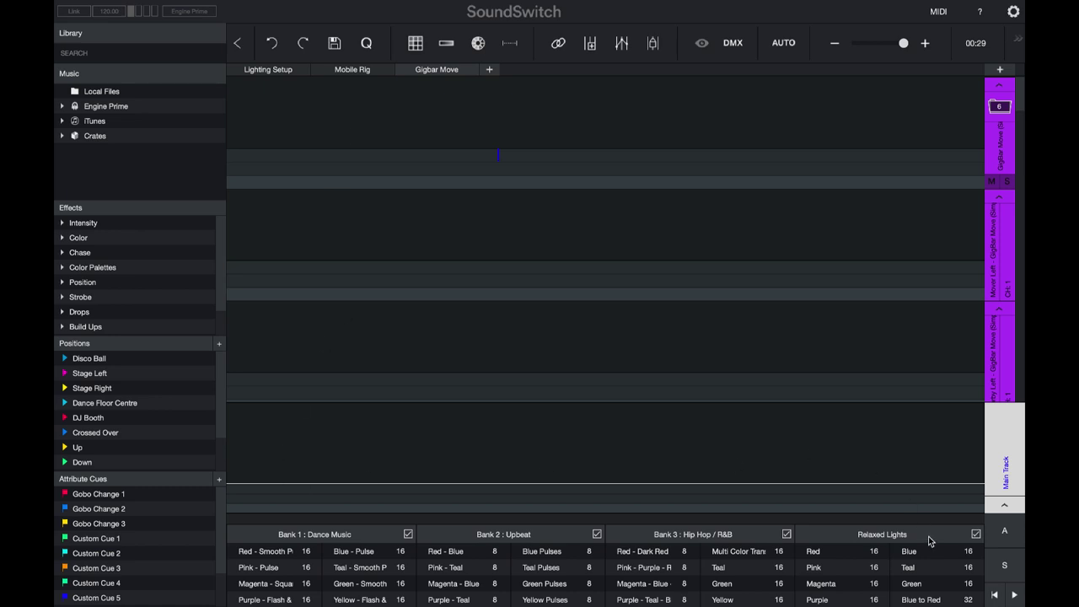
{"action": "left_click", "coordinate": [928, 568]}
- Check the Mobile Rig and Lighting Setup track views, then collapse the Gigbar Move group
{"action": "left_click", "coordinate": [344, 70]}
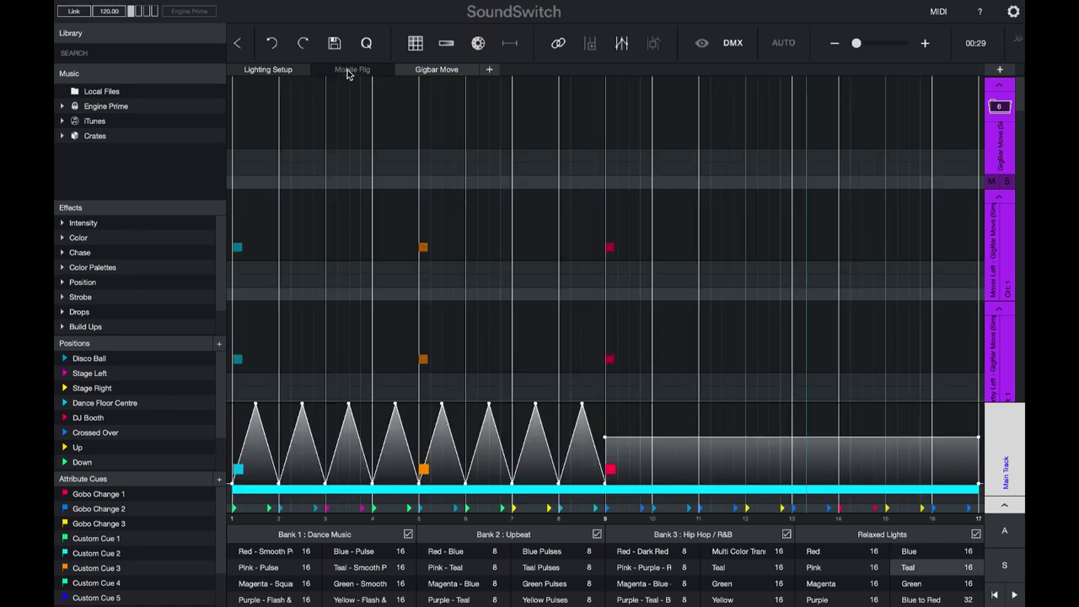
{"action": "left_click", "coordinate": [278, 70]}
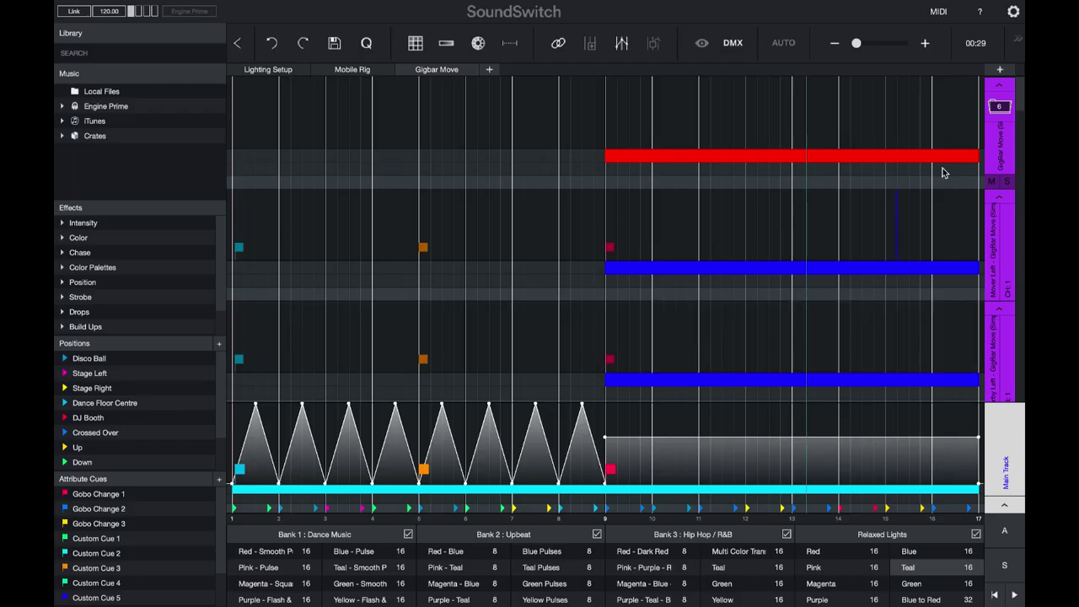
{"action": "left_click", "coordinate": [1001, 107]}
- Fold the Mover, Derby and Par track headers, then mute the Gigbar Move group
{"action": "left_click", "coordinate": [1000, 107]}
{"action": "left_click", "coordinate": [1000, 199]}
{"action": "left_click", "coordinate": [1000, 214]}
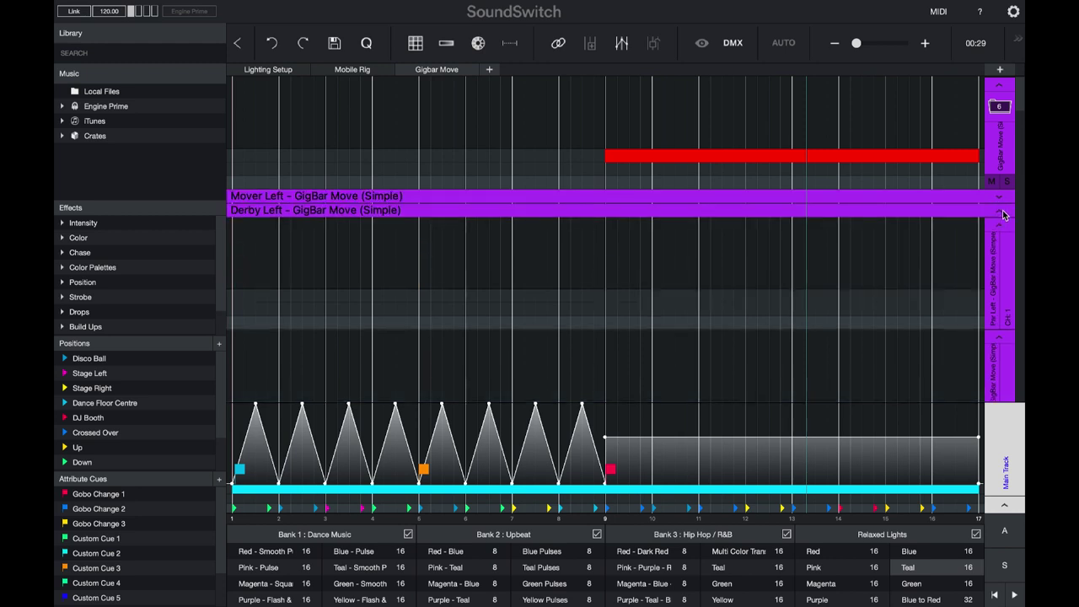
{"action": "left_click", "coordinate": [1002, 240]}
{"action": "left_click", "coordinate": [1002, 240]}
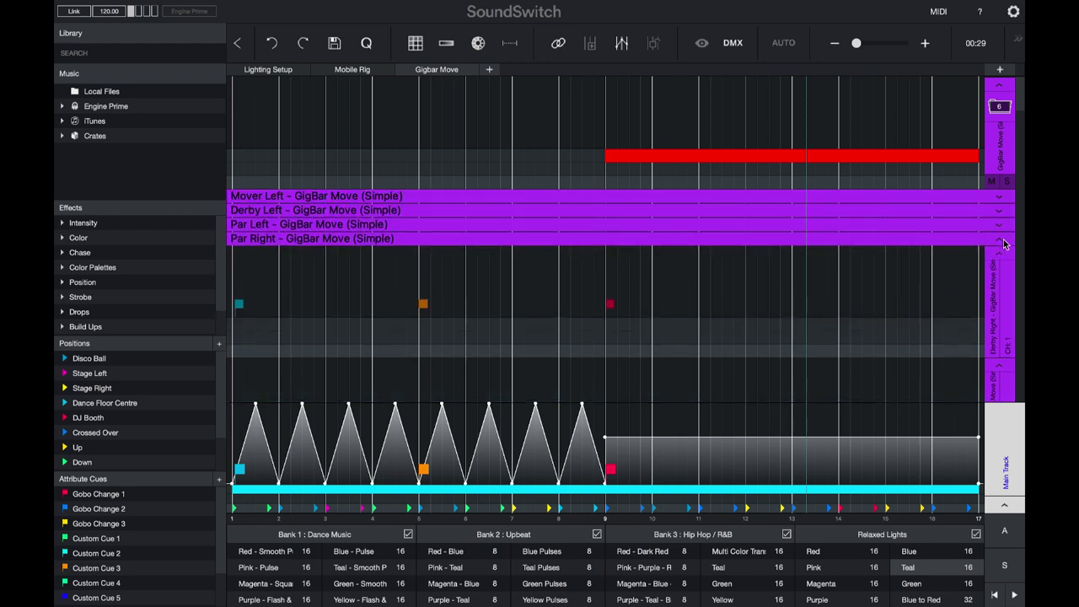
{"action": "left_click", "coordinate": [1003, 255]}
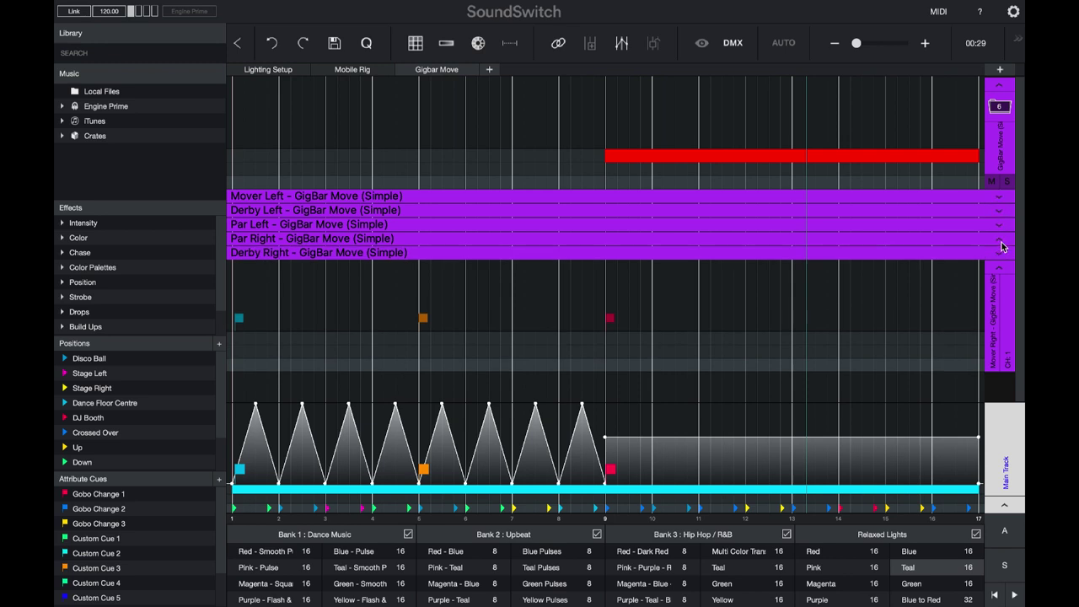
{"action": "left_click", "coordinate": [1003, 253]}
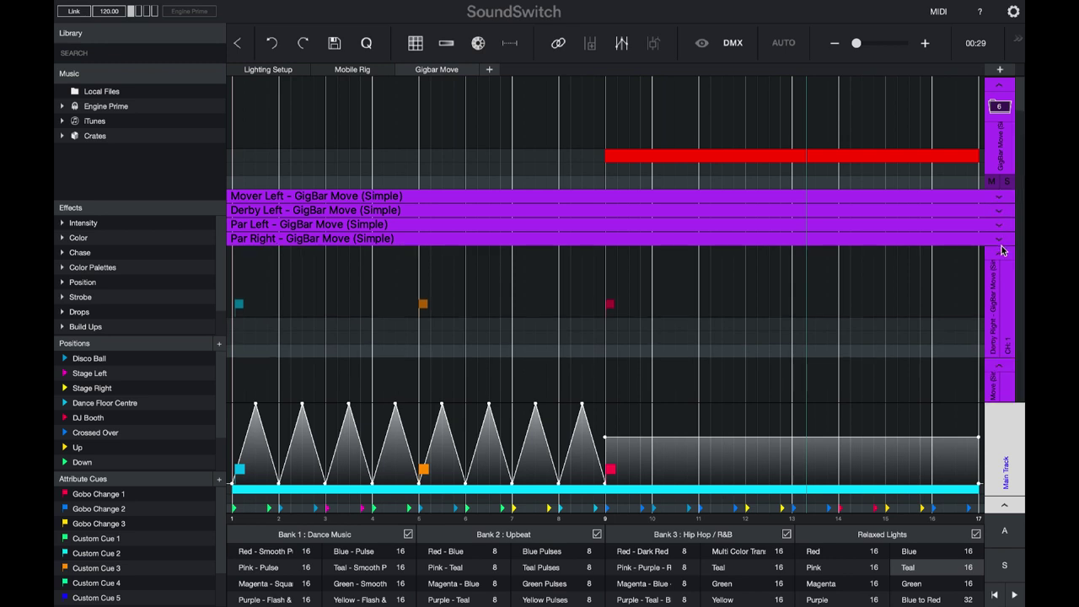
{"action": "left_click", "coordinate": [992, 183]}
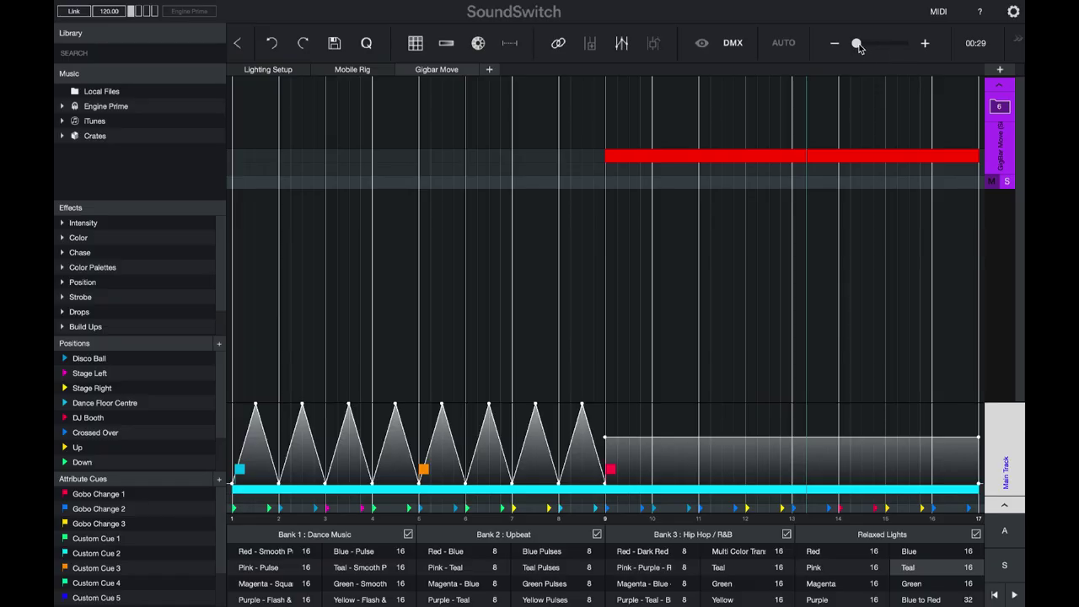
- Zoom the timeline in to beats 7–14 and open the DMX fixture patch
{"action": "mouse_move", "coordinate": [859, 45]}
{"action": "left_mouse_down"}
{"action": "mouse_move", "coordinate": [903, 43]}
{"action": "mouse_move", "coordinate": [871, 45]}
{"action": "left_mouse_up"}
{"action": "left_click", "coordinate": [924, 47]}
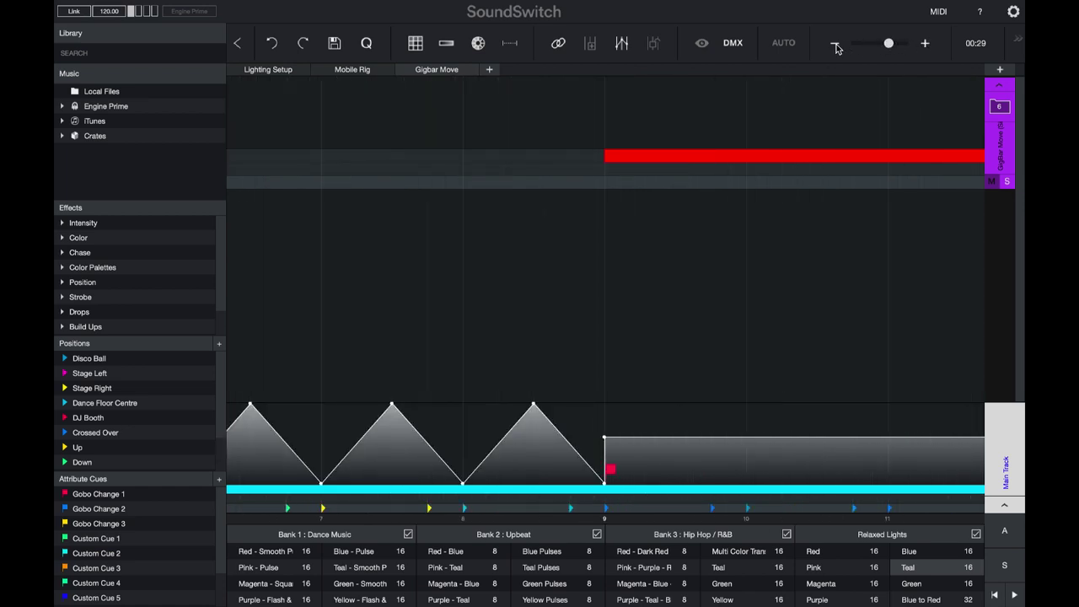
{"action": "left_click", "coordinate": [847, 44]}
{"action": "left_click", "coordinate": [925, 45]}
{"action": "left_click", "coordinate": [924, 44]}
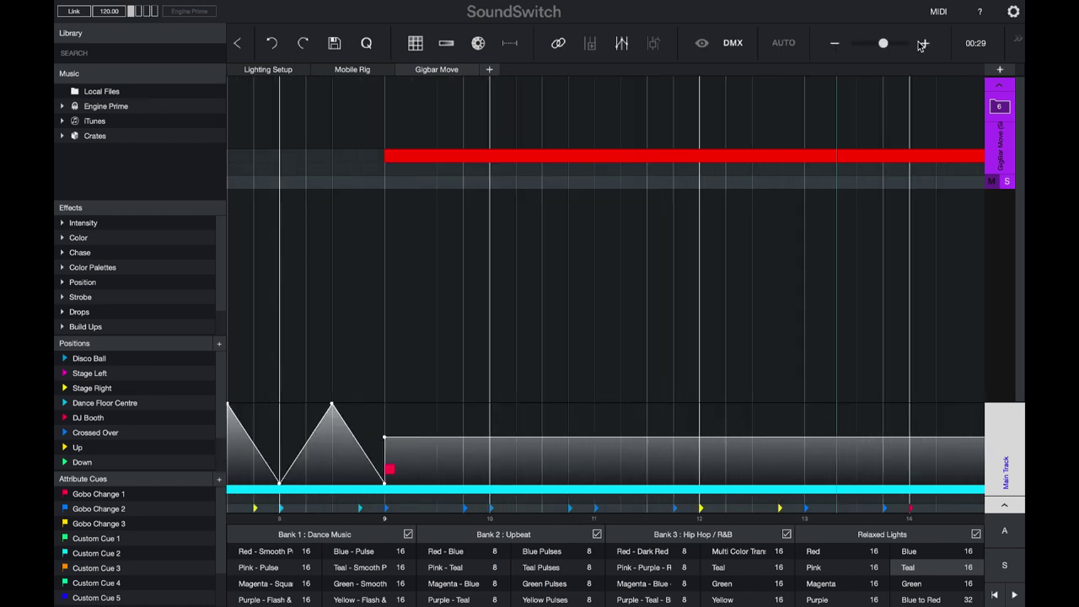
{"action": "left_click", "coordinate": [736, 46]}
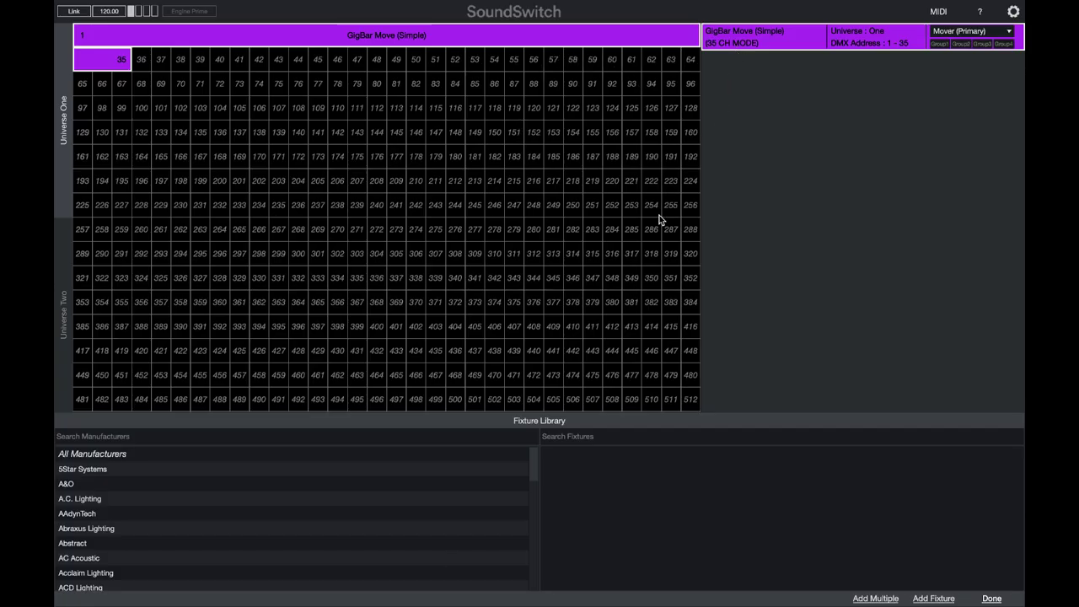
- Close the DMX patch and browse the Library, Performance Mode and Hardware preferences
{"action": "left_click", "coordinate": [992, 597]}
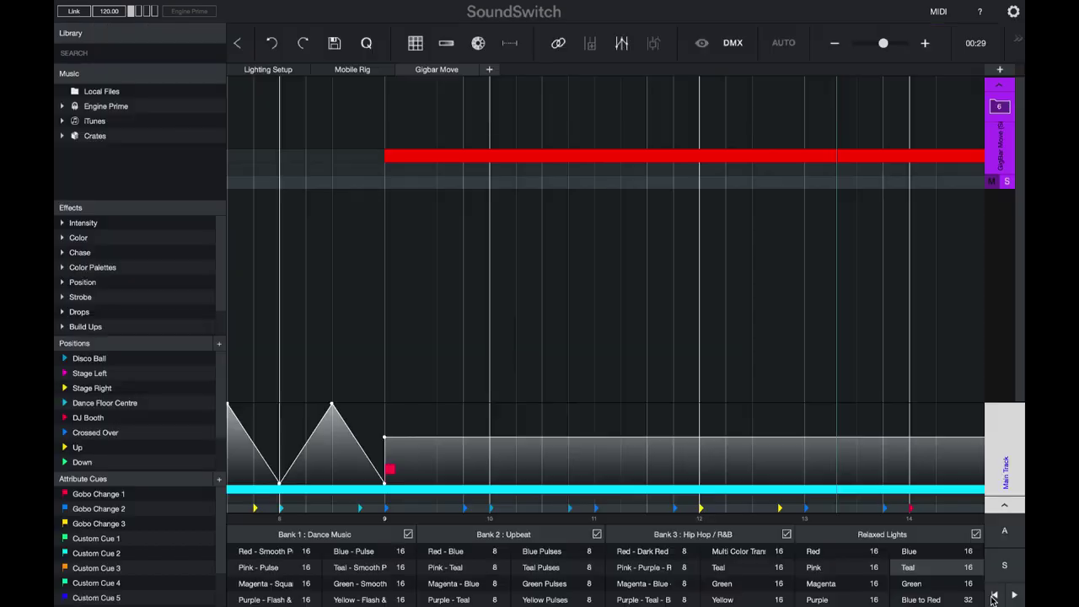
{"action": "left_click", "coordinate": [1014, 12]}
{"action": "left_click", "coordinate": [503, 68]}
{"action": "left_click", "coordinate": [582, 70]}
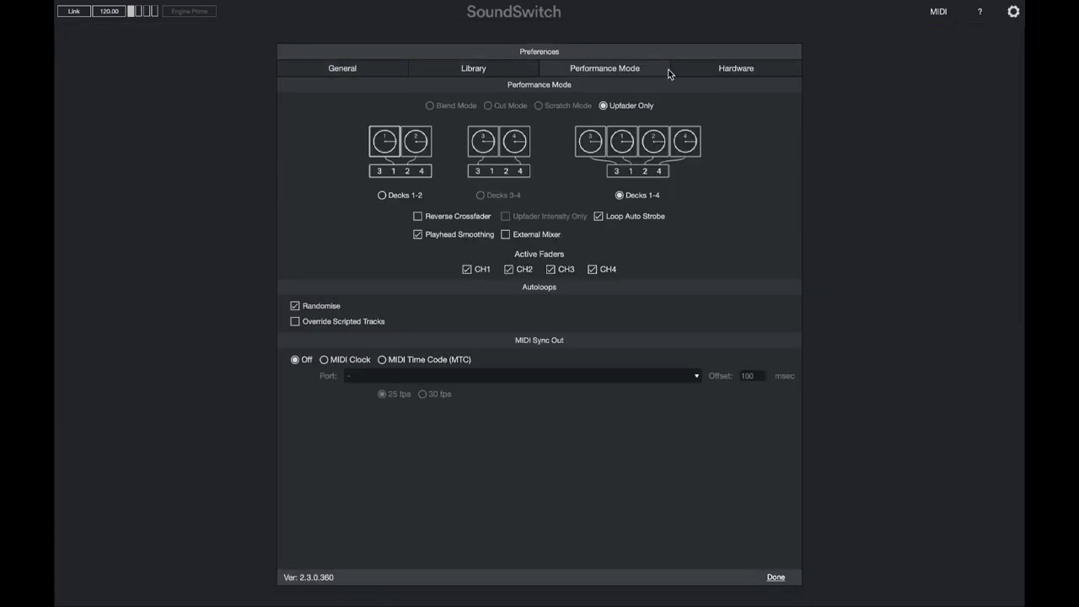
{"action": "left_click", "coordinate": [691, 69]}
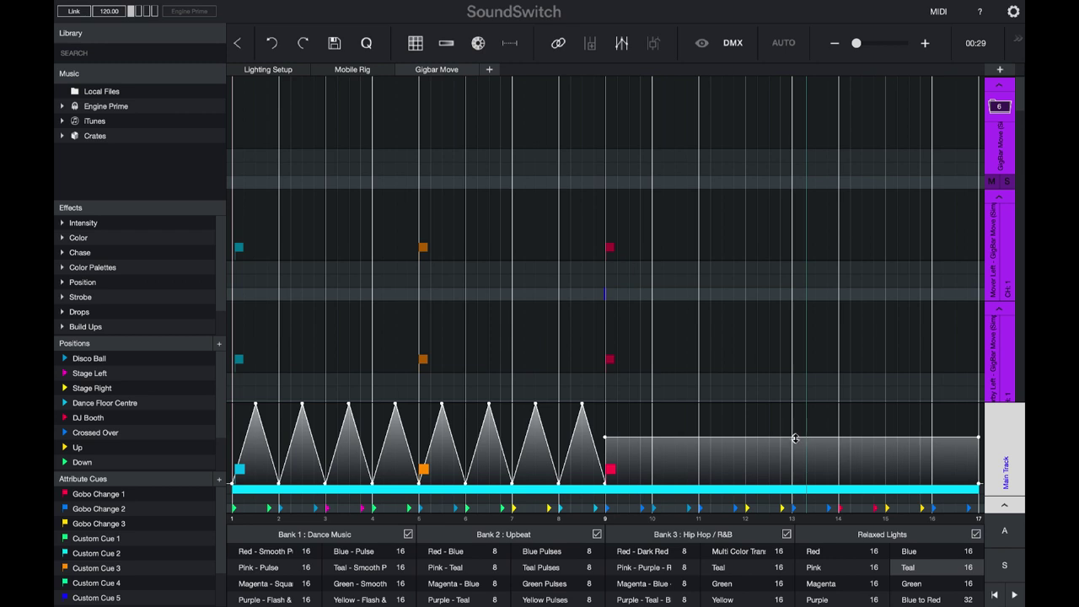
- Raise intensity after beat 9 to full and colour the main lane blue from beat 9
{"action": "mouse_move", "coordinate": [795, 429]}
{"action": "left_mouse_down"}
{"action": "mouse_move", "coordinate": [798, 406]}
{"action": "mouse_move", "coordinate": [794, 501]}
{"action": "mouse_move", "coordinate": [795, 439]}
{"action": "left_mouse_up"}
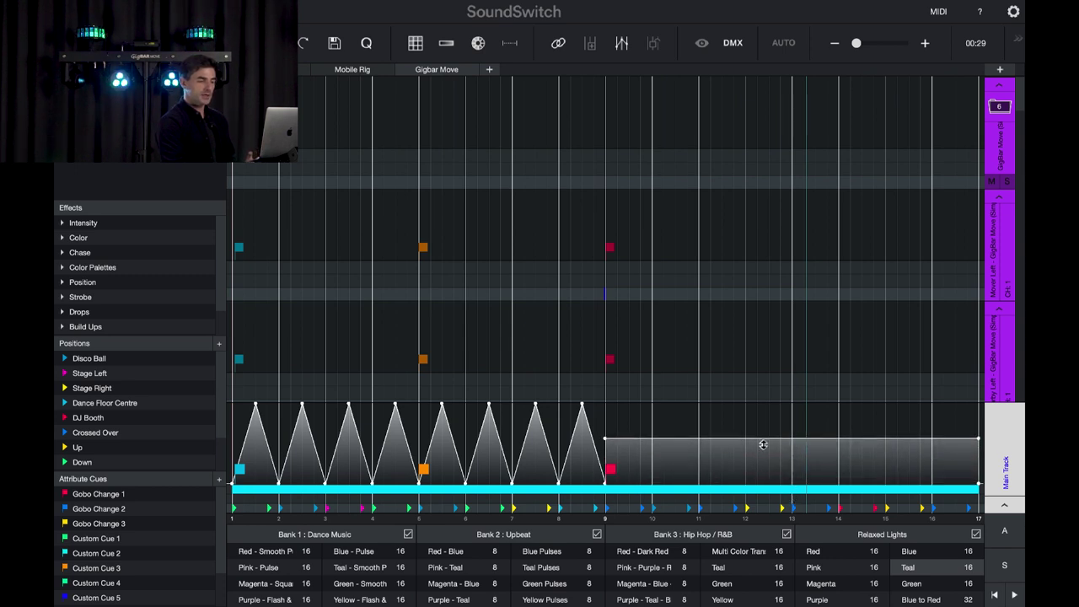
{"action": "left_click_drag", "start_coordinate": [608, 499], "coordinate": [855, 506]}
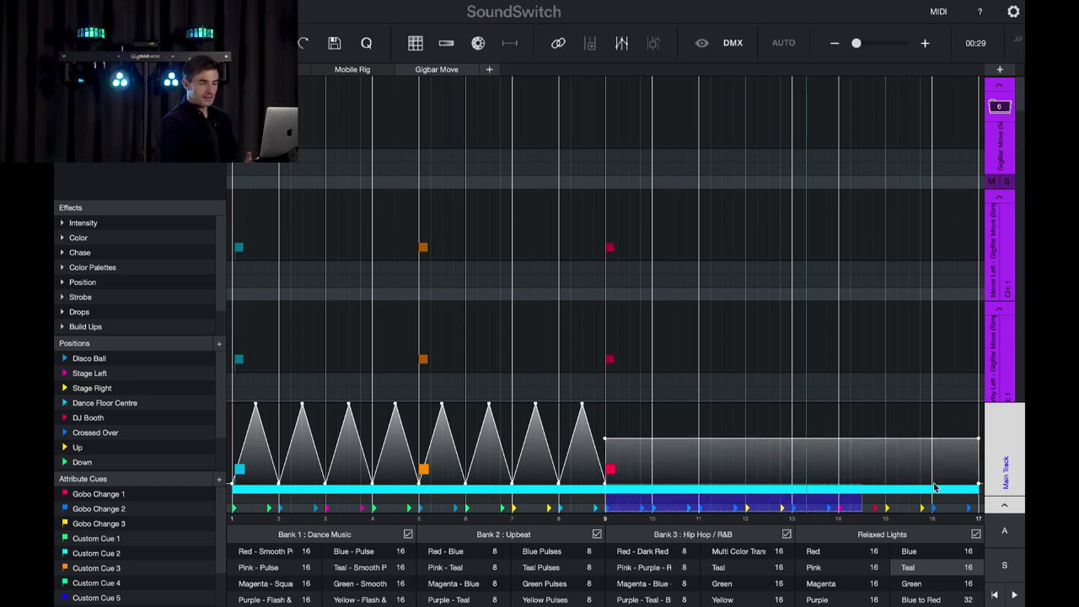
{"action": "right_click", "coordinate": [976, 495]}
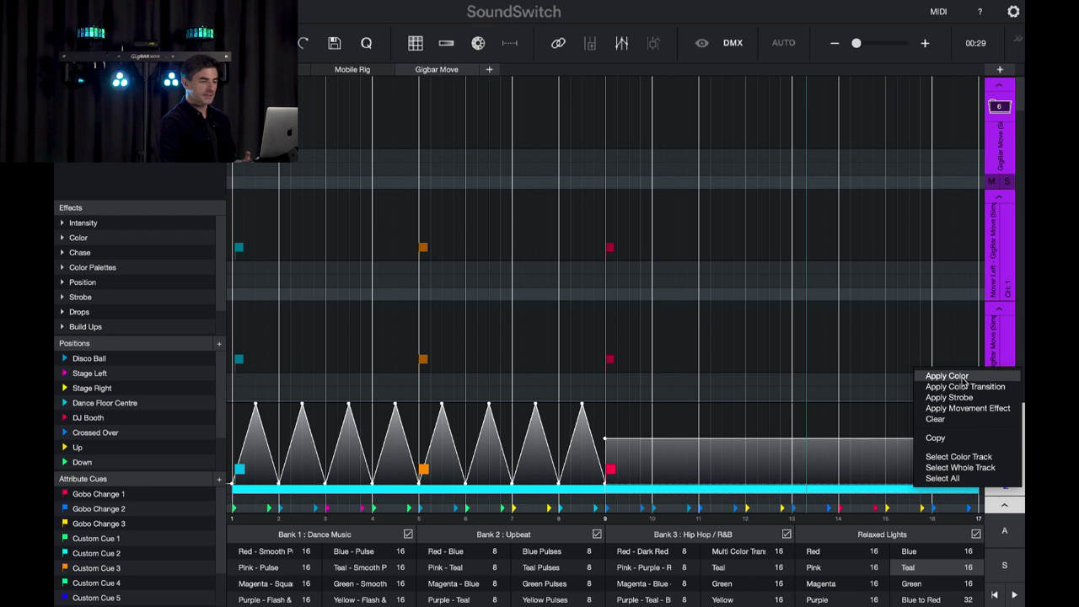
{"action": "left_click", "coordinate": [938, 373]}
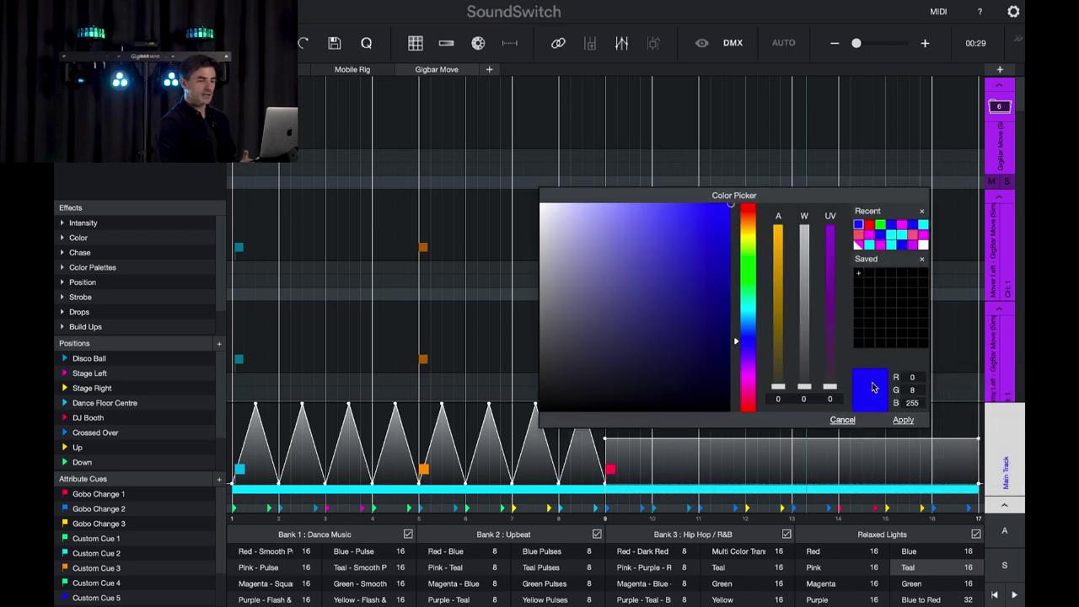
{"action": "left_click", "coordinate": [902, 420]}
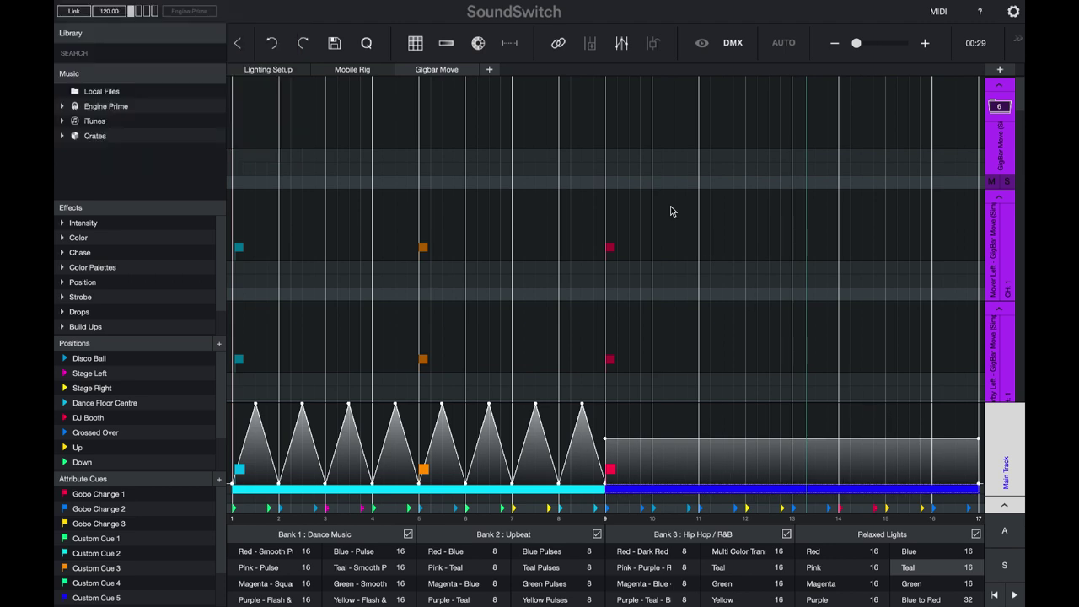
- Apply red (255, 0, 0) to beats 9–13 on the top fixture lane
{"action": "left_click", "coordinate": [610, 134]}
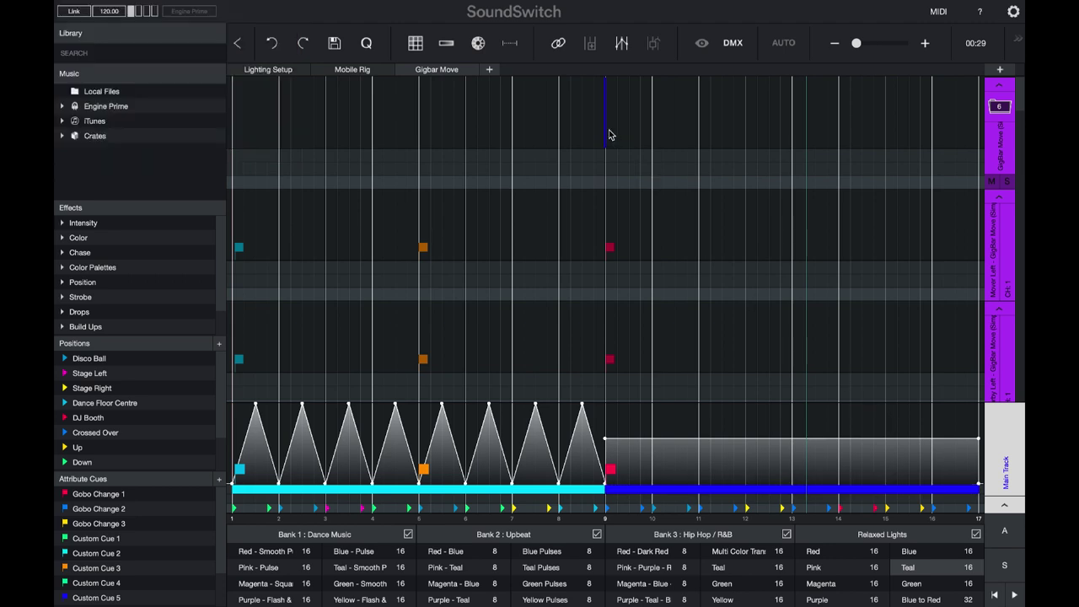
{"action": "left_click_drag", "start_coordinate": [610, 135], "coordinate": [791, 142]}
{"action": "right_click", "coordinate": [779, 140]}
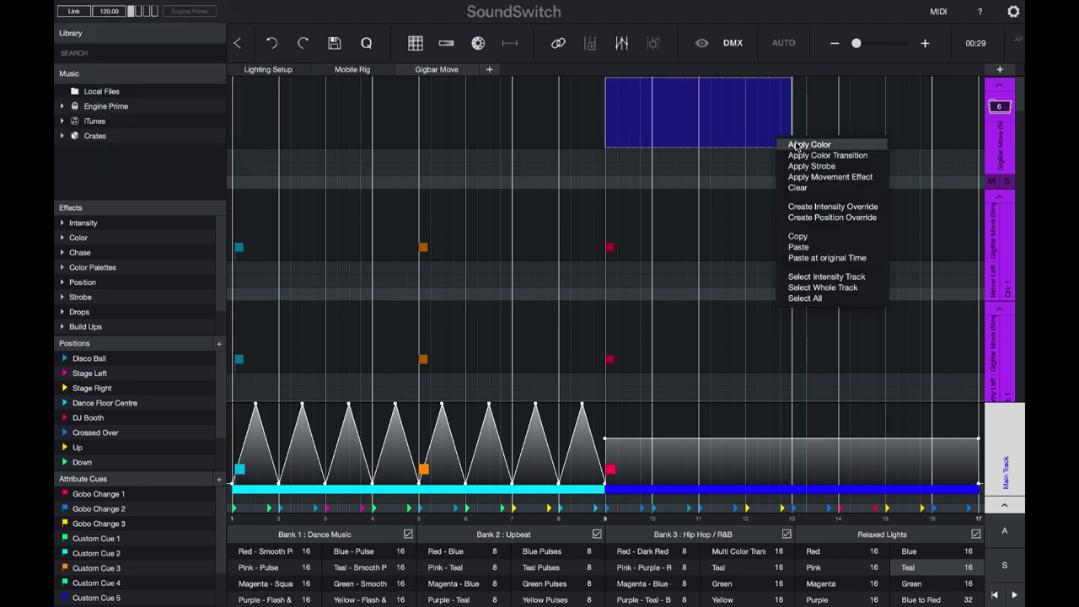
{"action": "left_click", "coordinate": [797, 145]}
{"action": "left_click", "coordinate": [870, 225]}
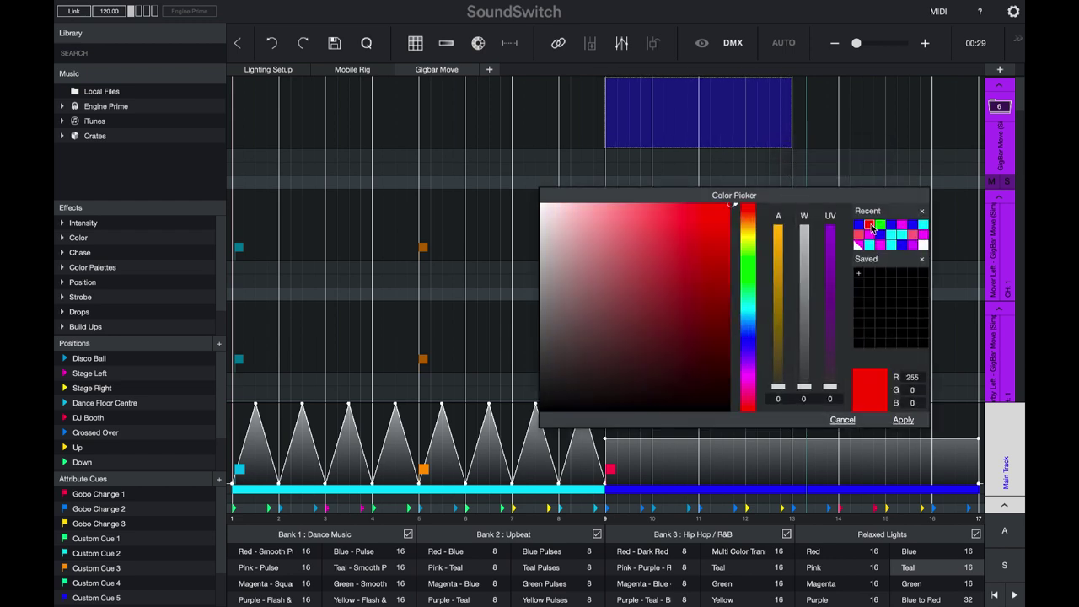
{"action": "left_click", "coordinate": [903, 420]}
{"action": "left_click", "coordinate": [700, 132]}
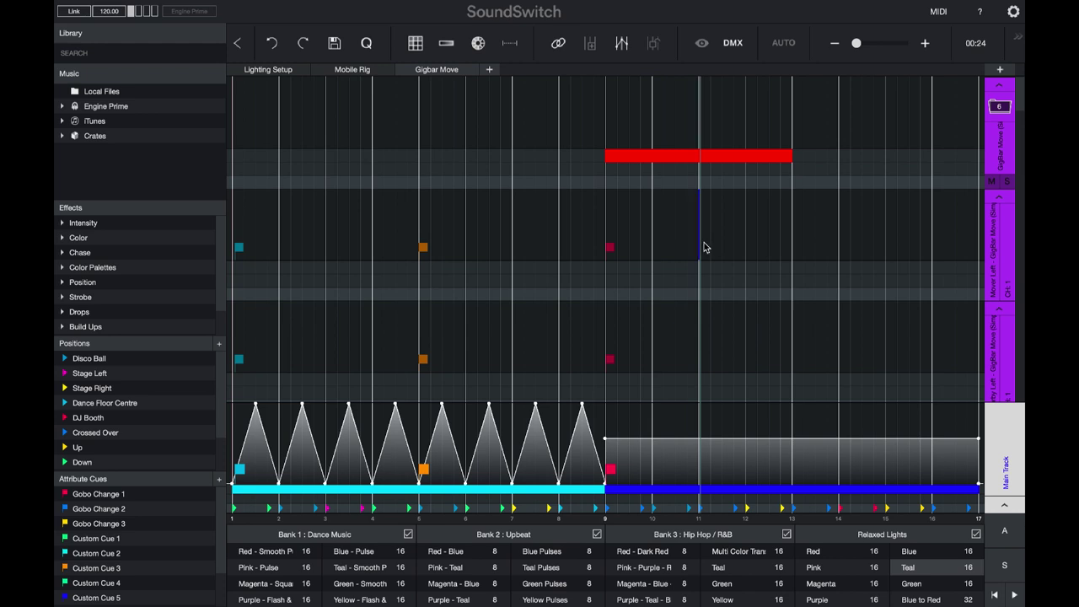
- Colour bars 11–13 on the Mover Left track cyan from the recent swatches
{"action": "left_click_drag", "start_coordinate": [703, 243], "coordinate": [793, 250]}
{"action": "right_click", "coordinate": [741, 237]}
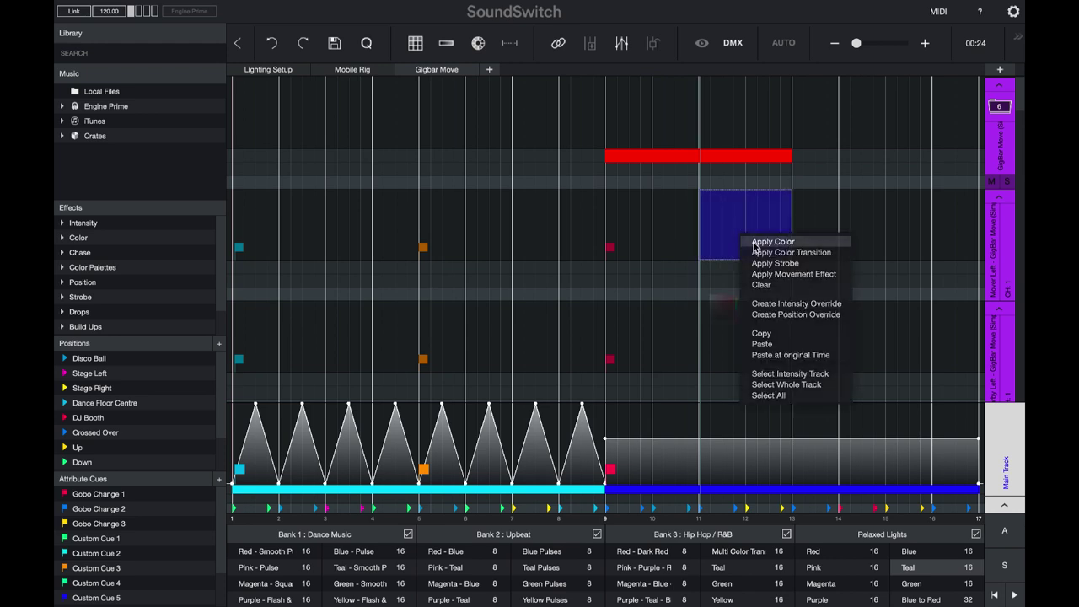
{"action": "left_click", "coordinate": [755, 242]}
{"action": "left_click", "coordinate": [904, 238]}
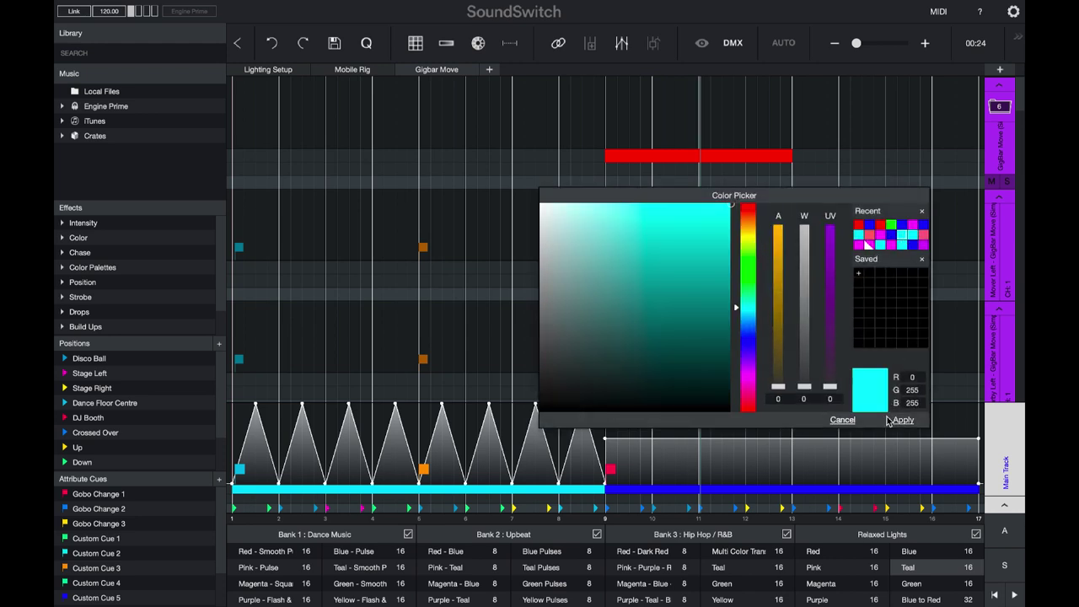
{"action": "left_click", "coordinate": [903, 419]}
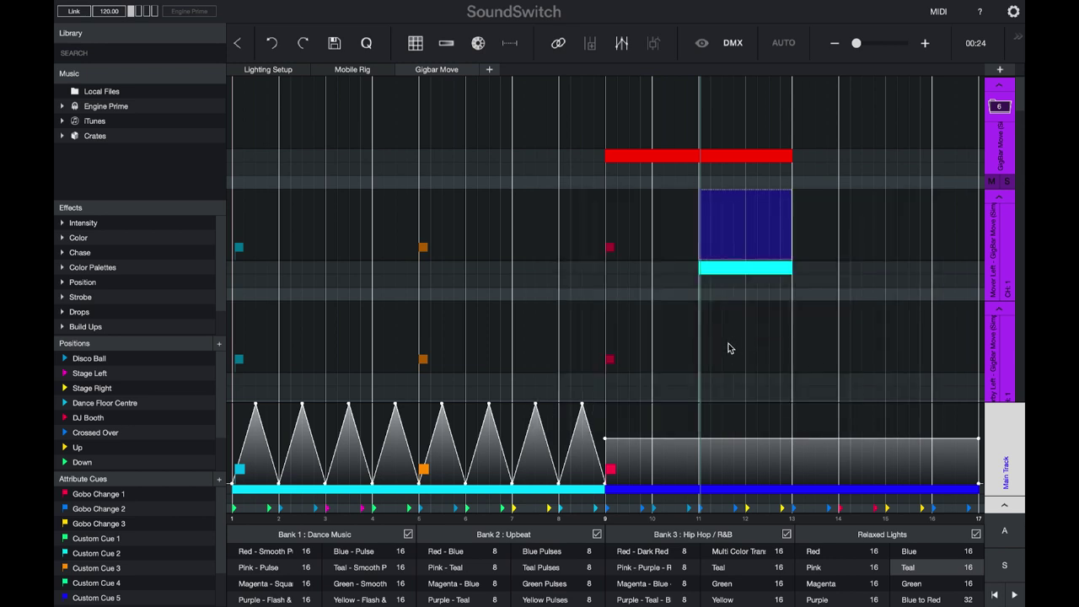
- Colour bars 11–13 on the track below Mover Left green
{"action": "left_click_drag", "start_coordinate": [703, 348], "coordinate": [784, 347]}
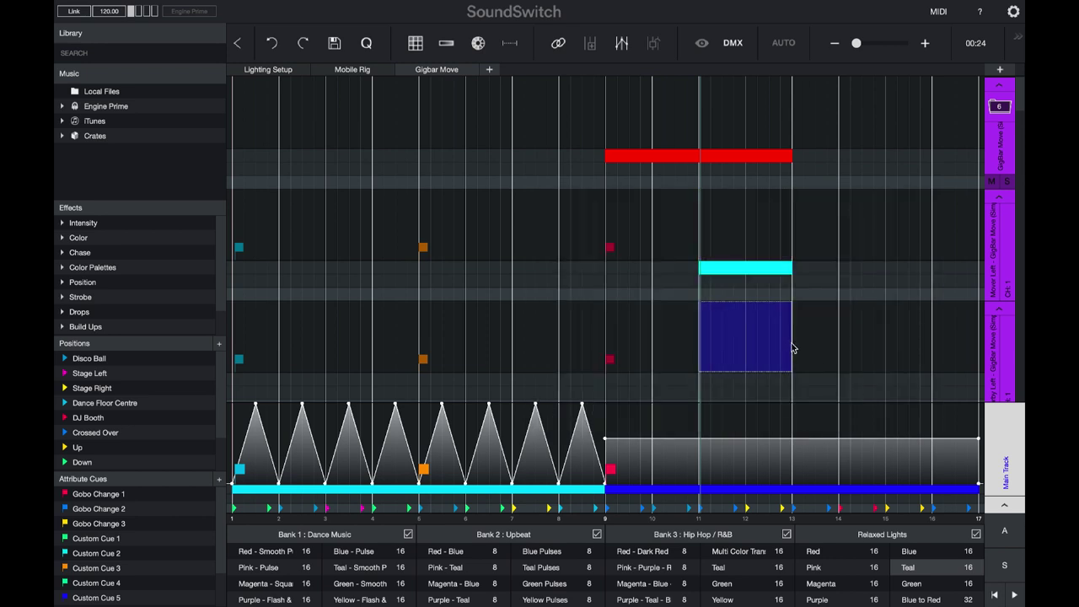
{"action": "right_click", "coordinate": [784, 347]}
{"action": "left_click", "coordinate": [793, 349]}
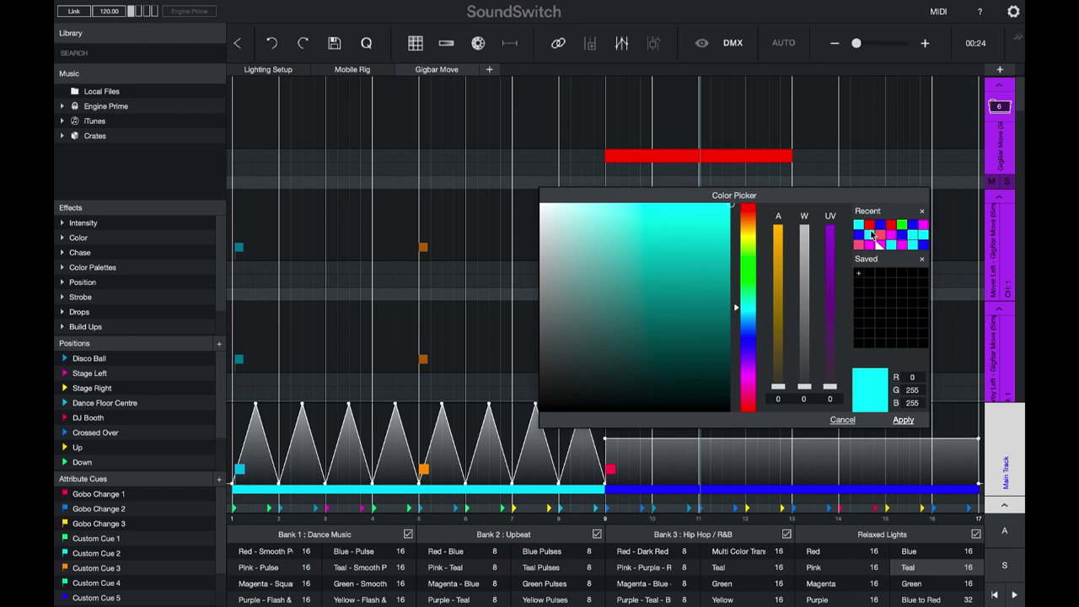
{"action": "left_click", "coordinate": [903, 225]}
{"action": "left_click", "coordinate": [903, 421]}
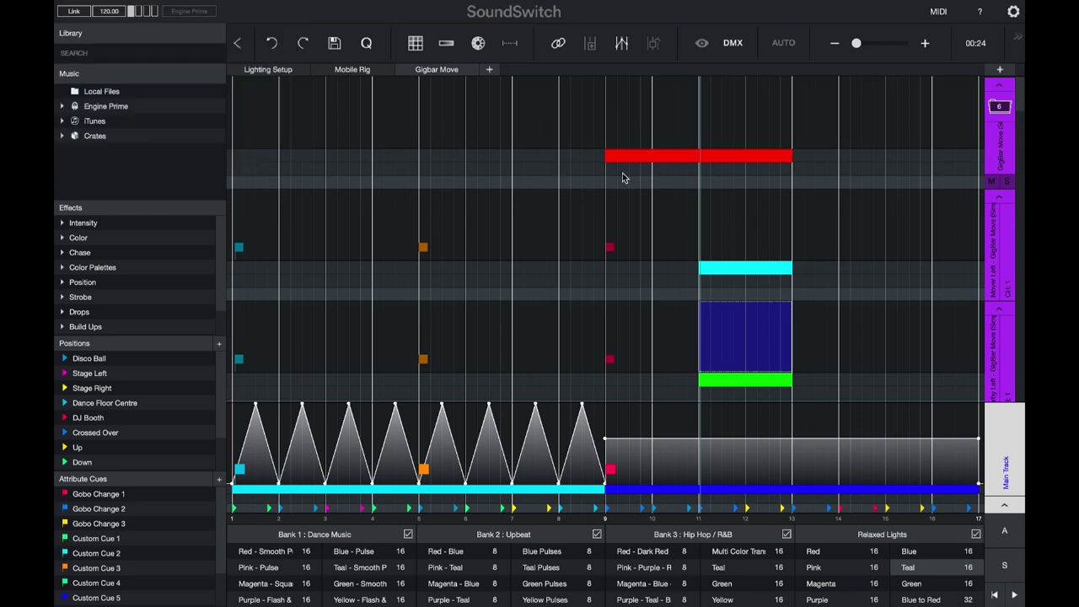
- Drop a Color Chase effect onto bars 9–13 of the group's top row
{"action": "left_click_drag", "start_coordinate": [607, 127], "coordinate": [792, 122]}
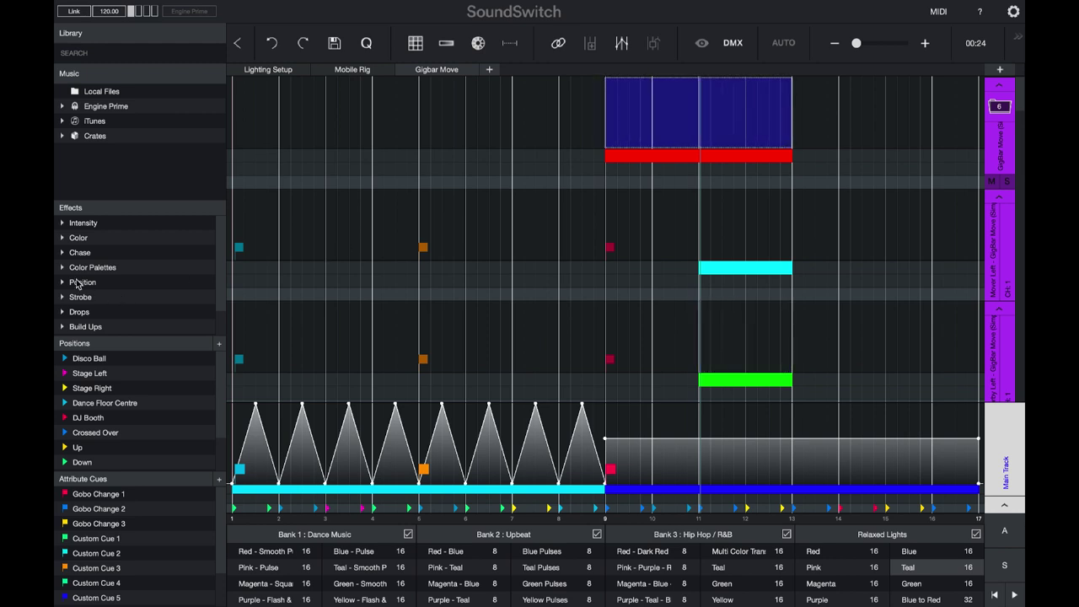
{"action": "left_click", "coordinate": [62, 254]}
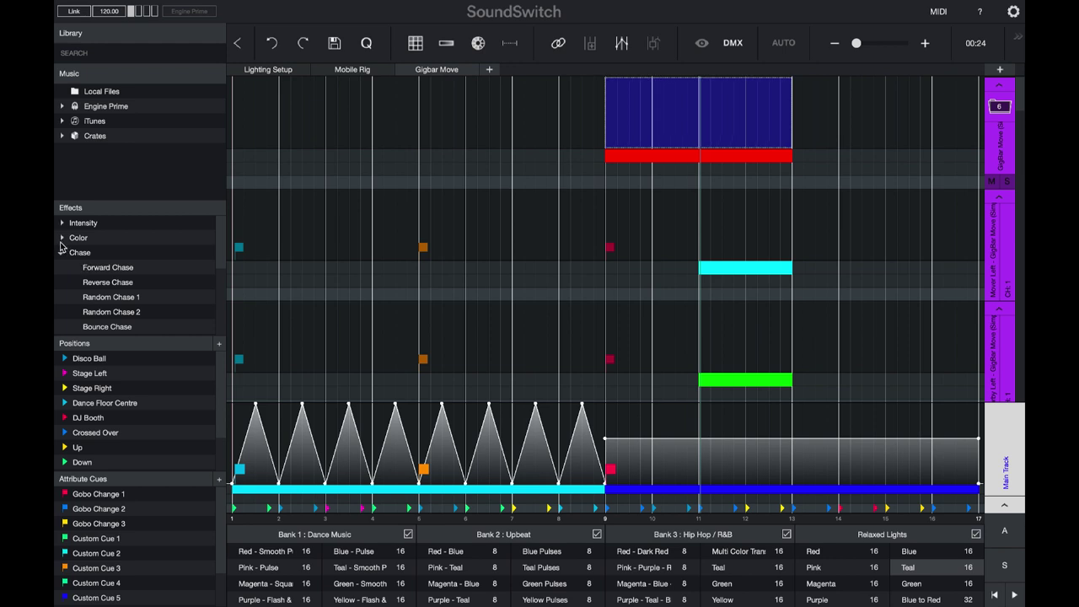
{"action": "left_click", "coordinate": [62, 241]}
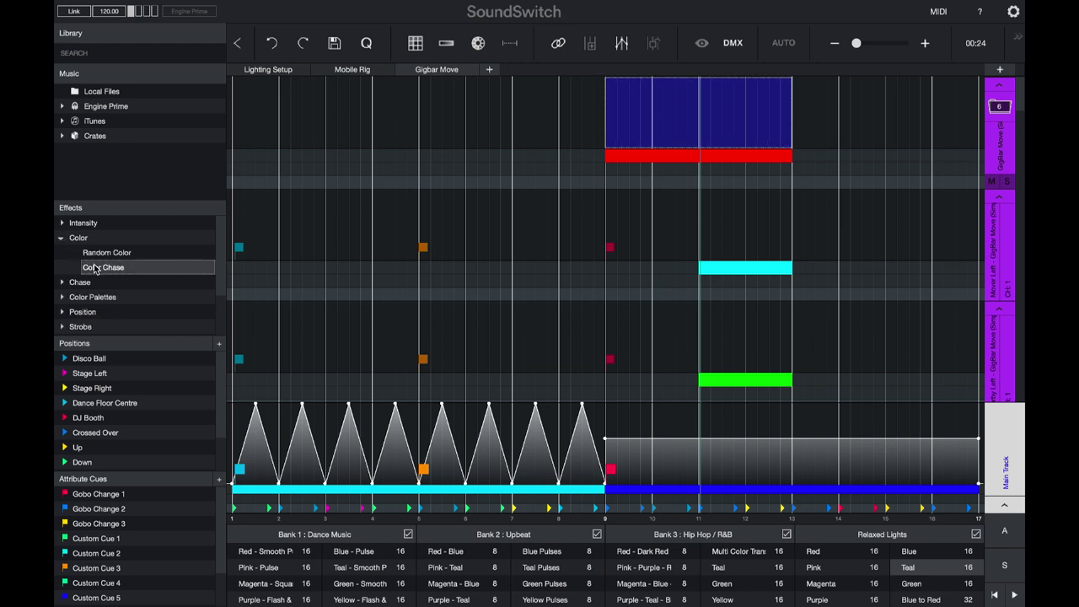
{"action": "left_click_drag", "start_coordinate": [641, 116], "coordinate": [641, 116]}
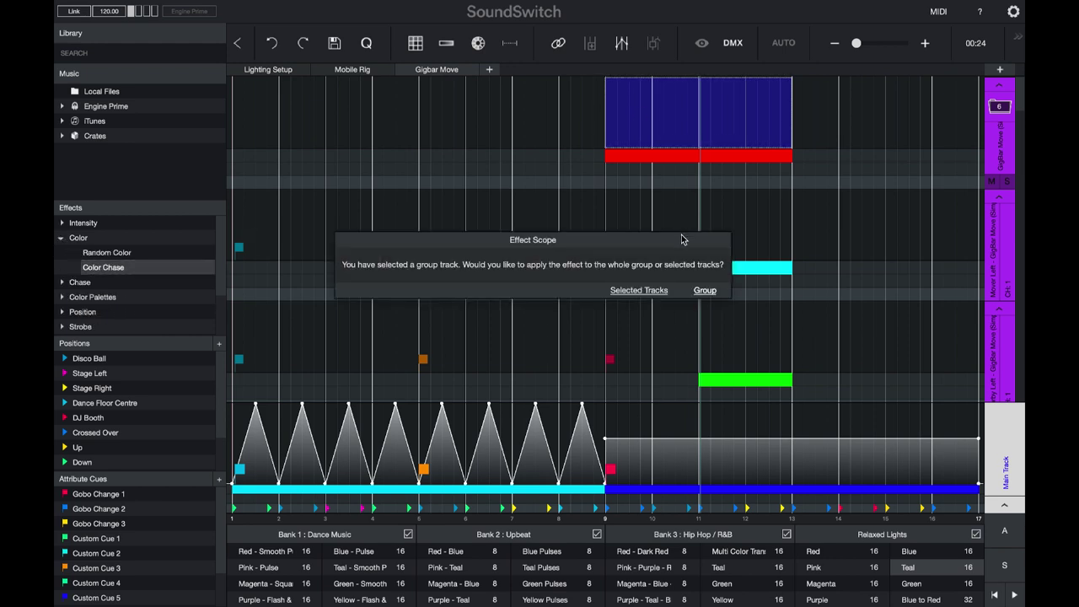
- Apply the chase to the whole group with a green background and preview it
{"action": "left_click", "coordinate": [706, 291]}
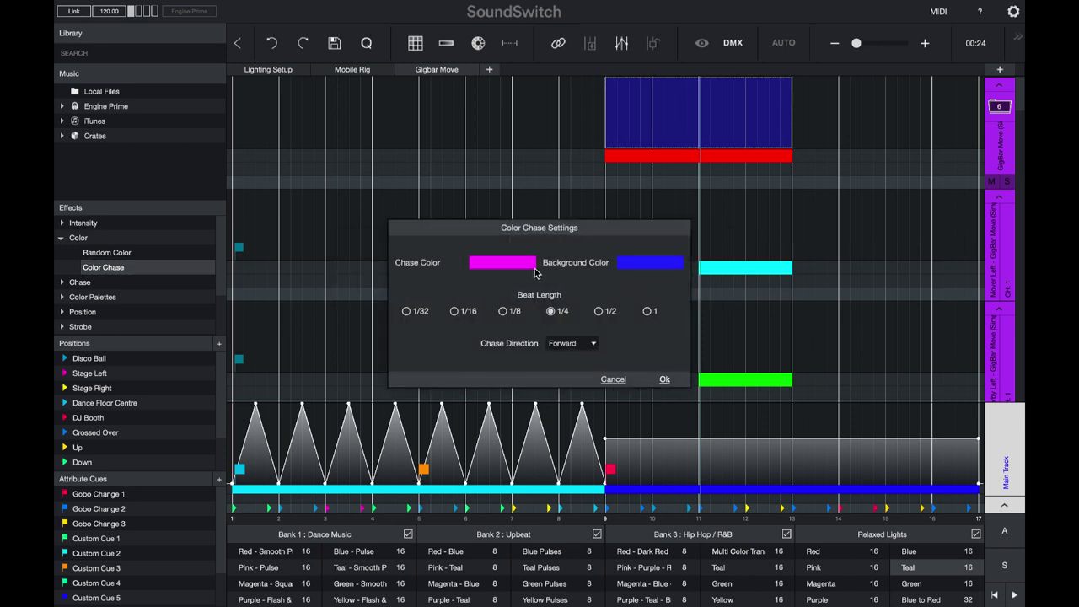
{"action": "left_click", "coordinate": [637, 270]}
{"action": "left_click", "coordinate": [713, 246]}
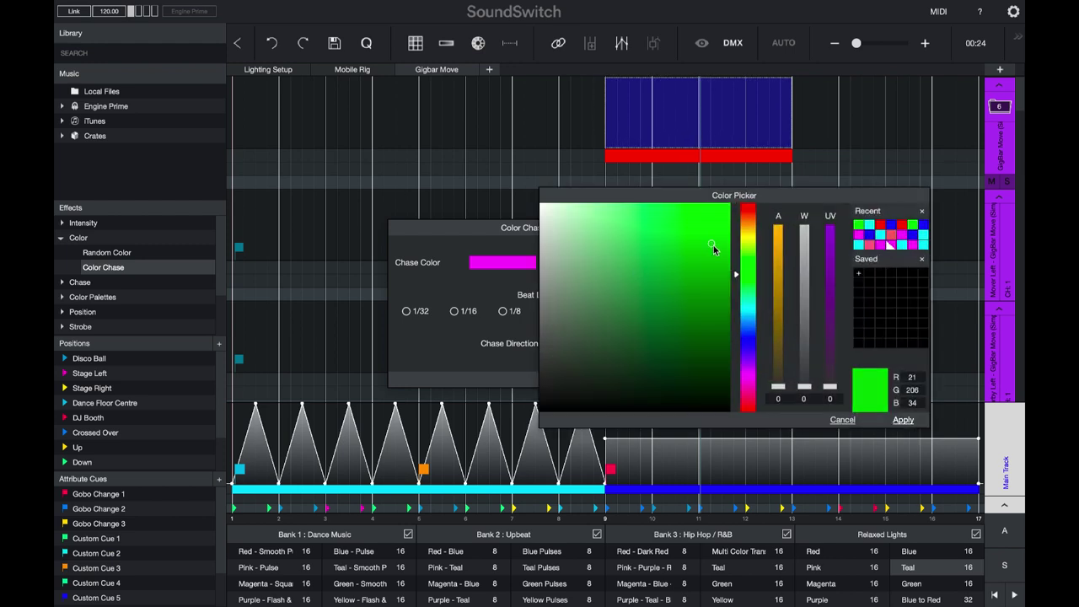
{"action": "left_click", "coordinate": [903, 419]}
{"action": "left_click", "coordinate": [664, 380]}
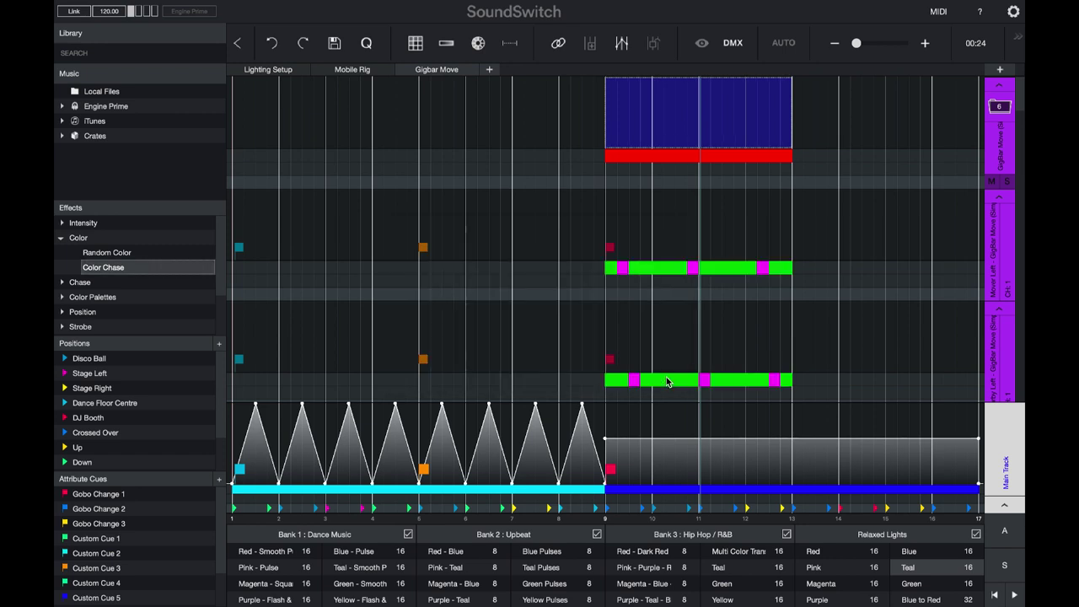
{"action": "left_click", "coordinate": [616, 119]}
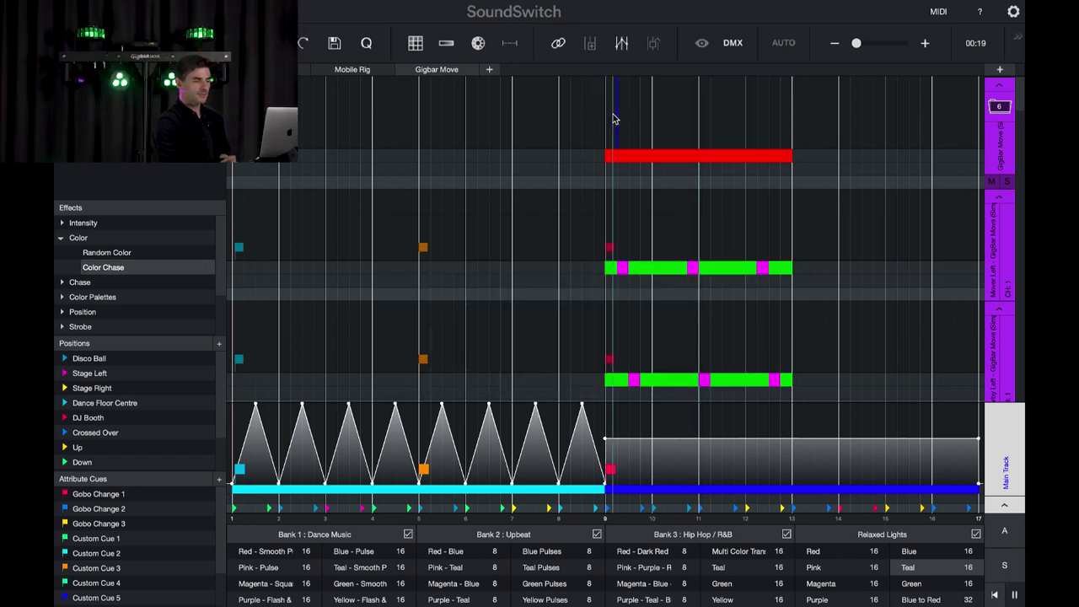
{"action": "key", "text": "space"}
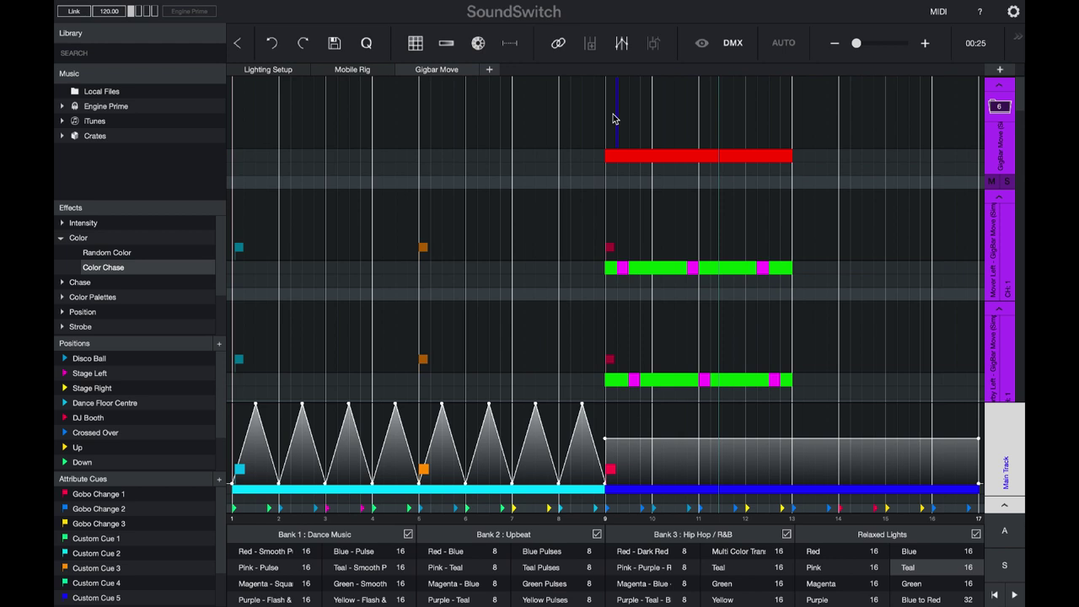
- Add an intensity override on bars 9–13 whose middle rises to full intensity
{"action": "left_click_drag", "start_coordinate": [613, 114], "coordinate": [780, 135]}
{"action": "right_click", "coordinate": [780, 135]}
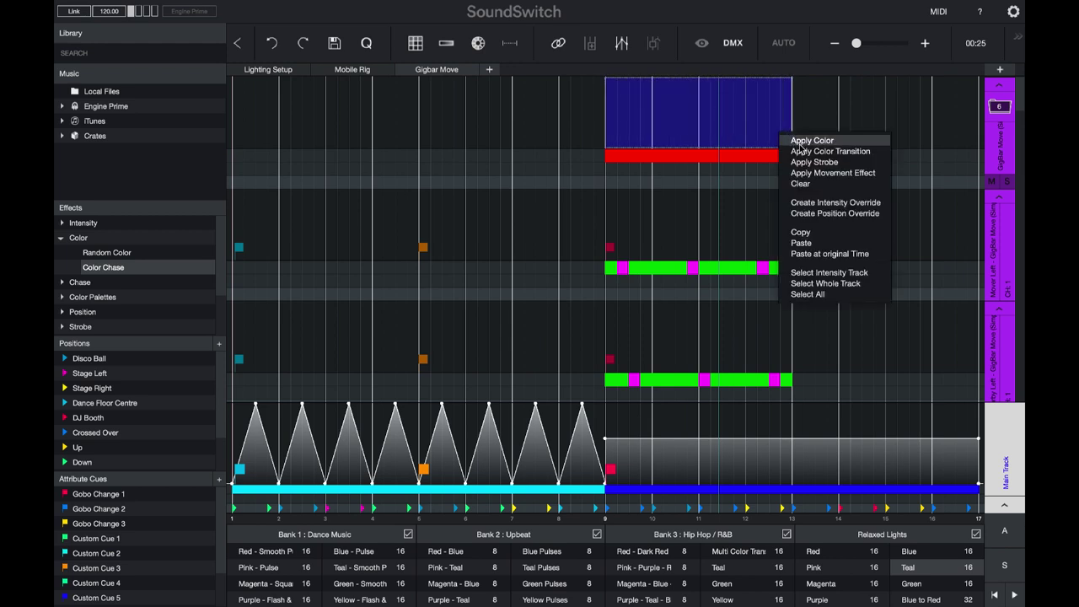
{"action": "left_click", "coordinate": [835, 202]}
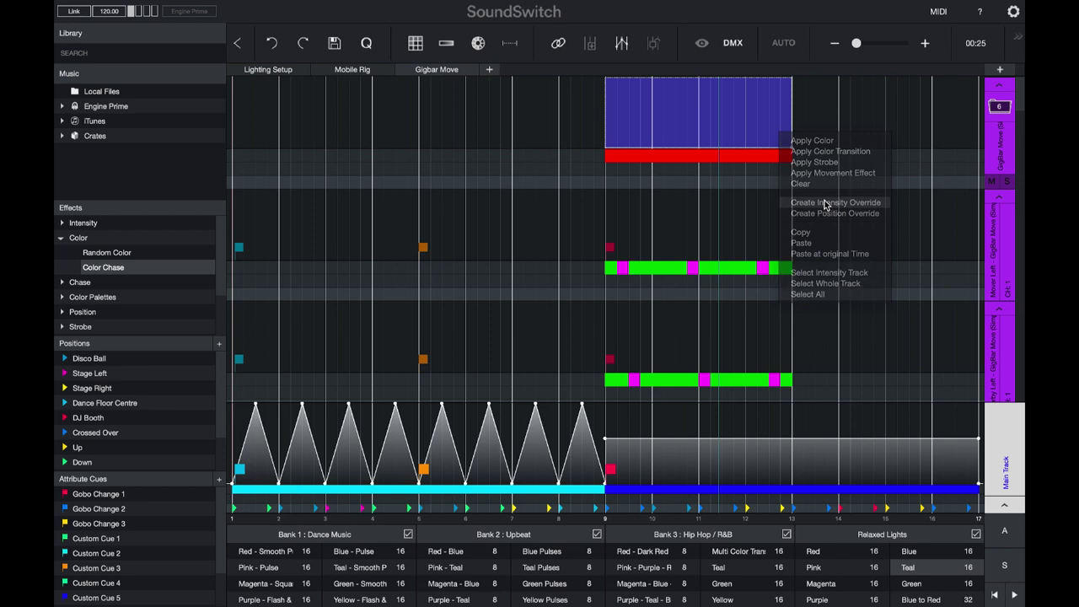
{"action": "left_click", "coordinate": [683, 145]}
{"action": "left_click", "coordinate": [739, 145]}
{"action": "left_click_drag", "start_coordinate": [717, 144], "coordinate": [727, 70]}
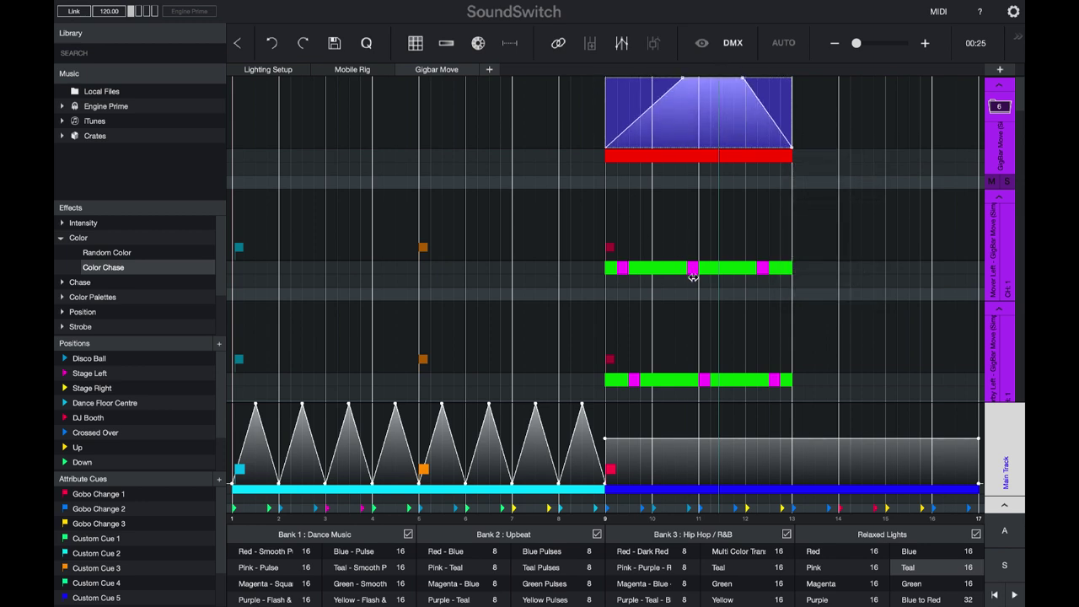
- Add a strobe to a short range on the lane below the chase
{"action": "left_click_drag", "start_coordinate": [699, 275], "coordinate": [747, 287]}
{"action": "right_click", "coordinate": [735, 282]}
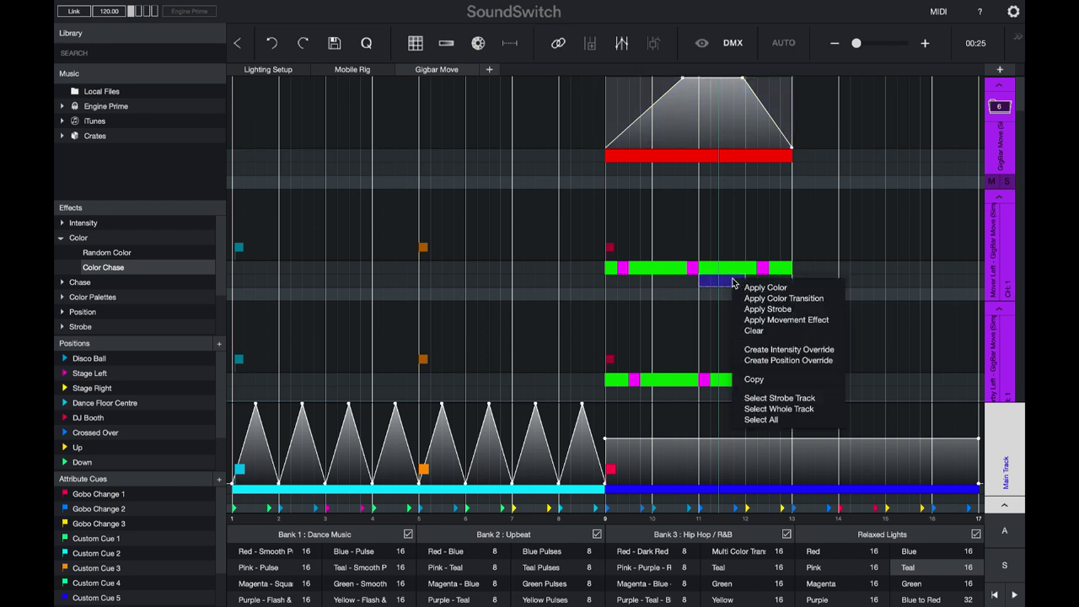
{"action": "left_click", "coordinate": [765, 308]}
{"action": "left_click", "coordinate": [667, 413]}
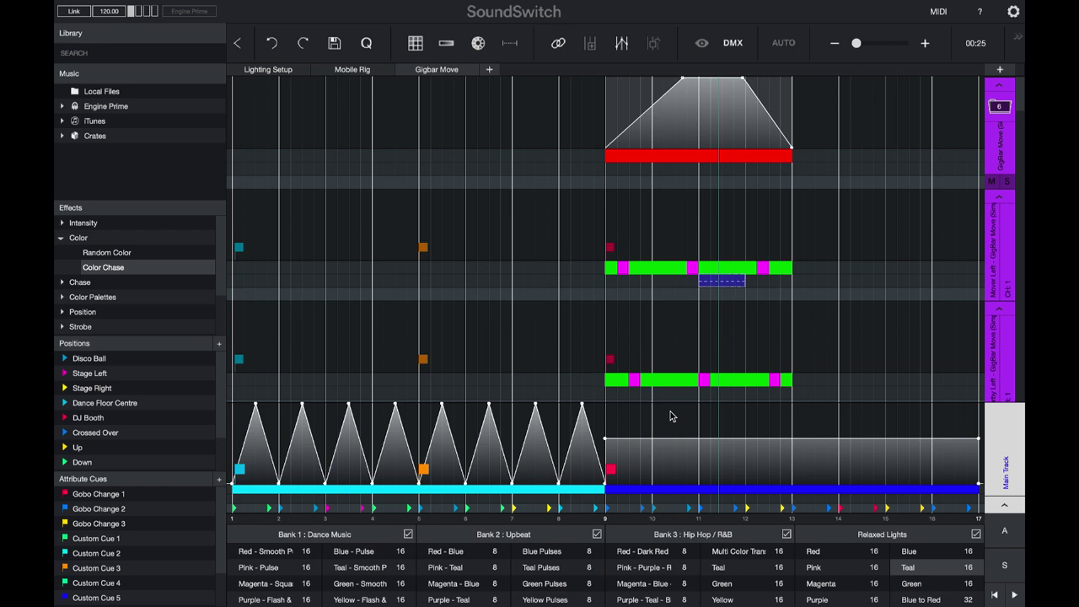
- Create a position override on bars 11–12 using the Disco Ball position
{"action": "left_click_drag", "start_coordinate": [700, 305], "coordinate": [743, 297]}
{"action": "right_click", "coordinate": [744, 297]}
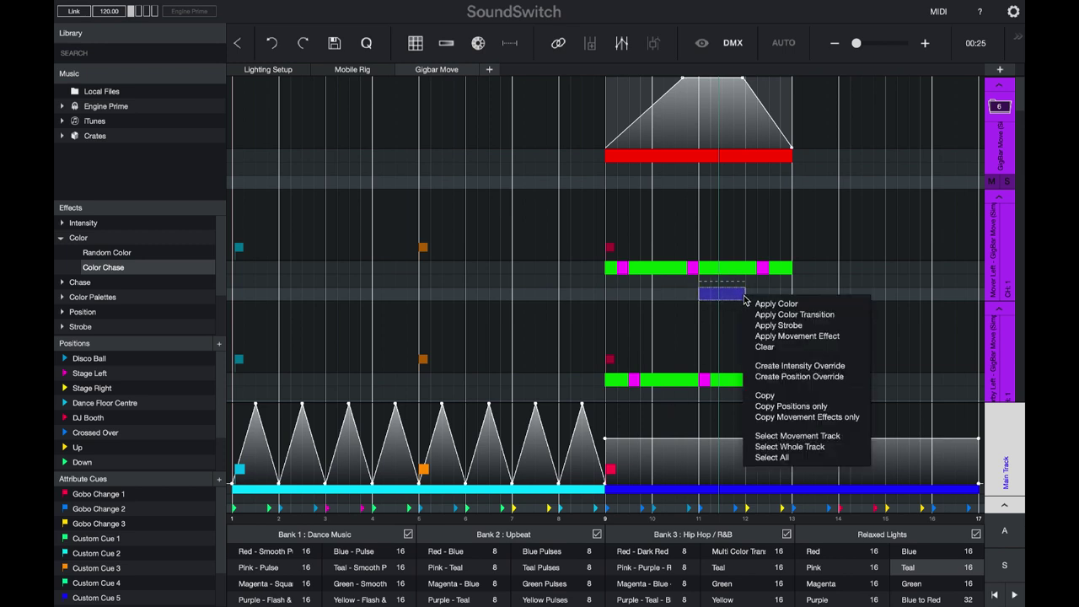
{"action": "left_click", "coordinate": [776, 377]}
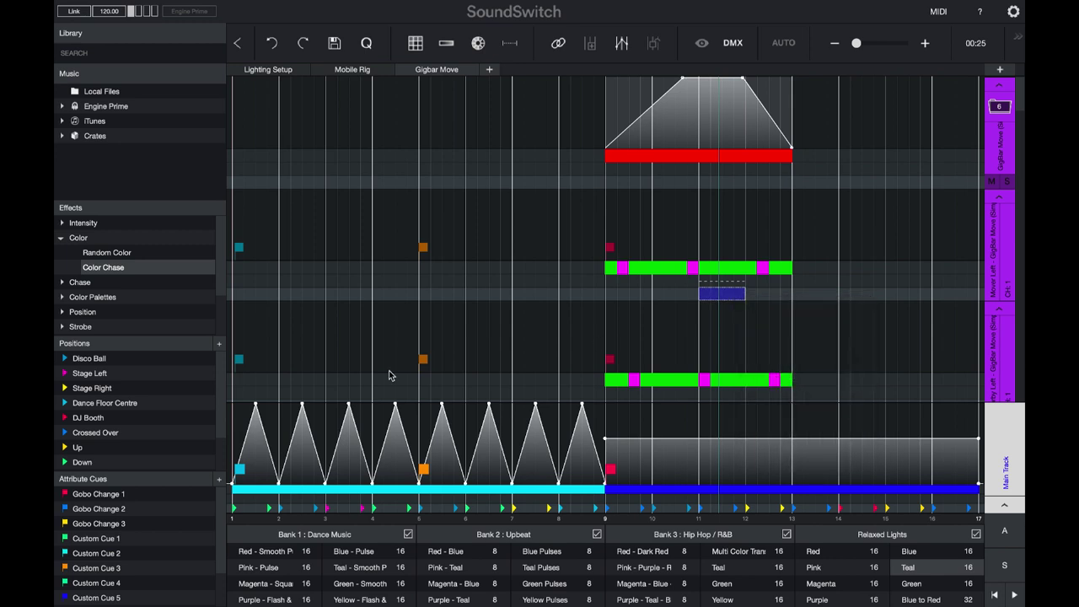
{"action": "mouse_move", "coordinate": [143, 361]}
{"action": "left_mouse_down"}
{"action": "mouse_move", "coordinate": [115, 363]}
{"action": "mouse_move", "coordinate": [711, 299]}
{"action": "left_mouse_up"}
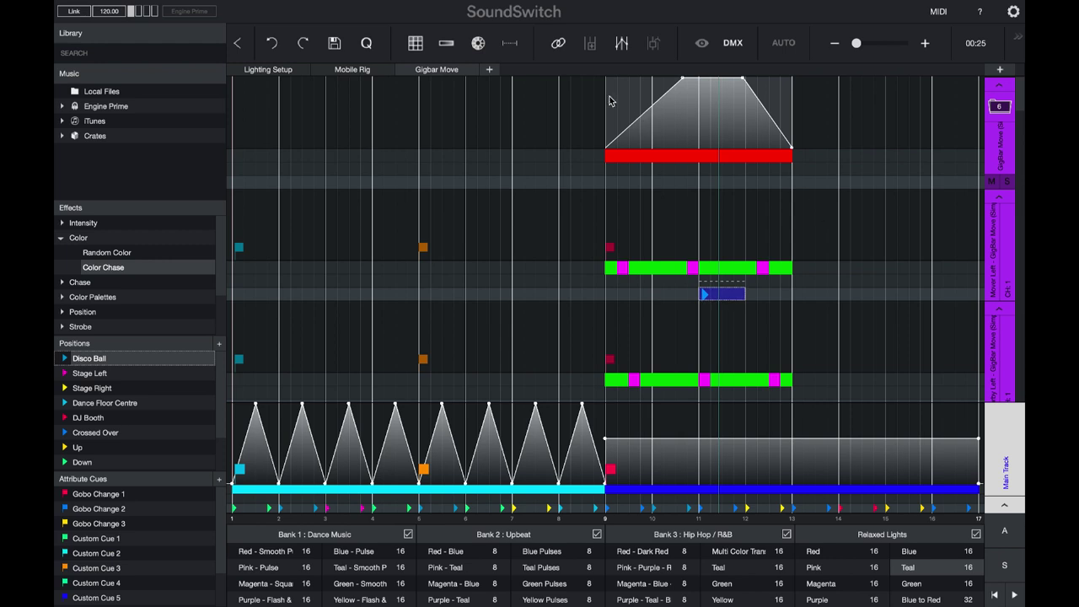
{"action": "left_click_drag", "start_coordinate": [609, 91], "coordinate": [797, 489]}
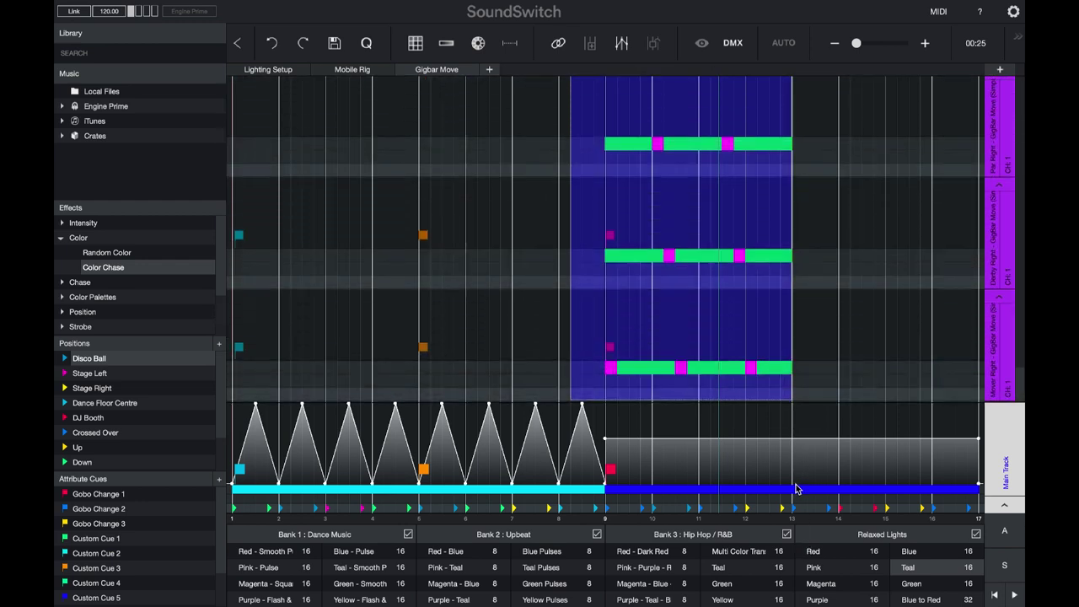
- Delete the chase effects from beats 9–13 and select bars 9–12 in the cue lane
{"action": "key", "text": "Delete"}
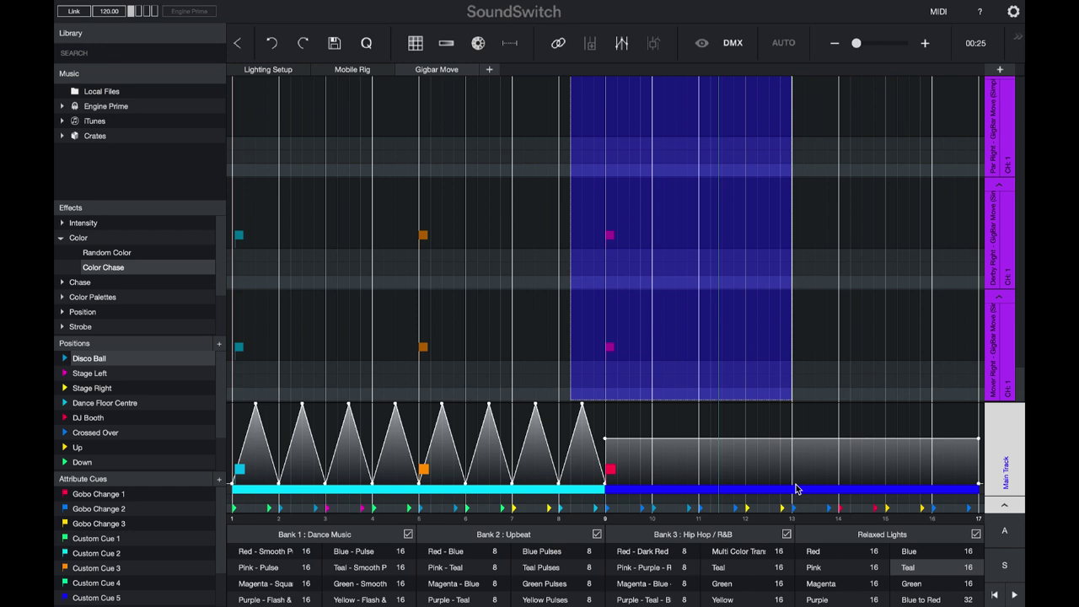
{"action": "scroll", "coordinate": [781, 151], "scroll_direction": "up", "scroll_amount": 2}
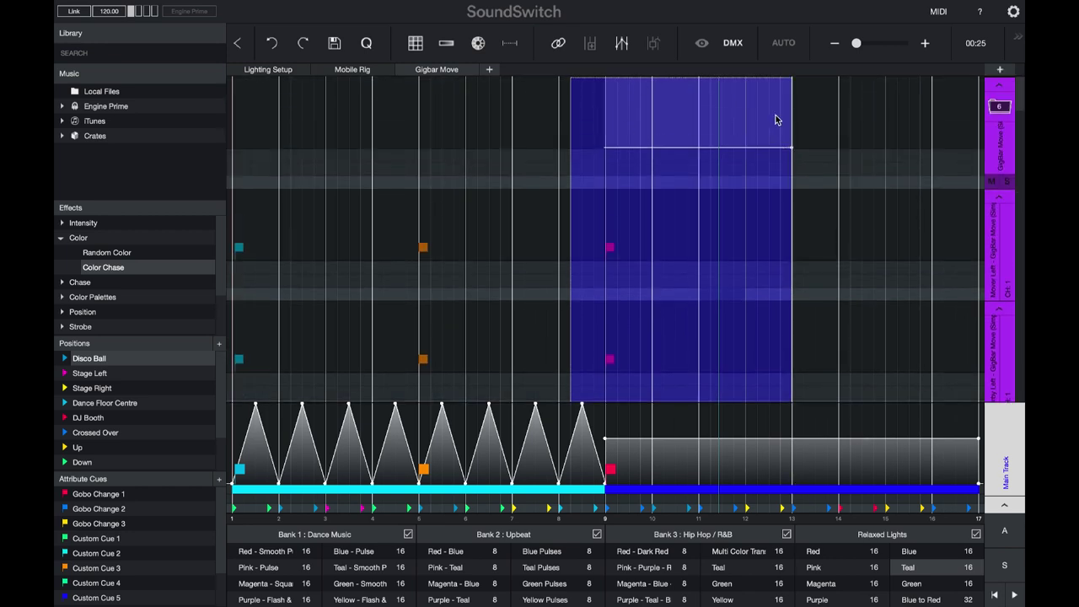
{"action": "left_click", "coordinate": [777, 120]}
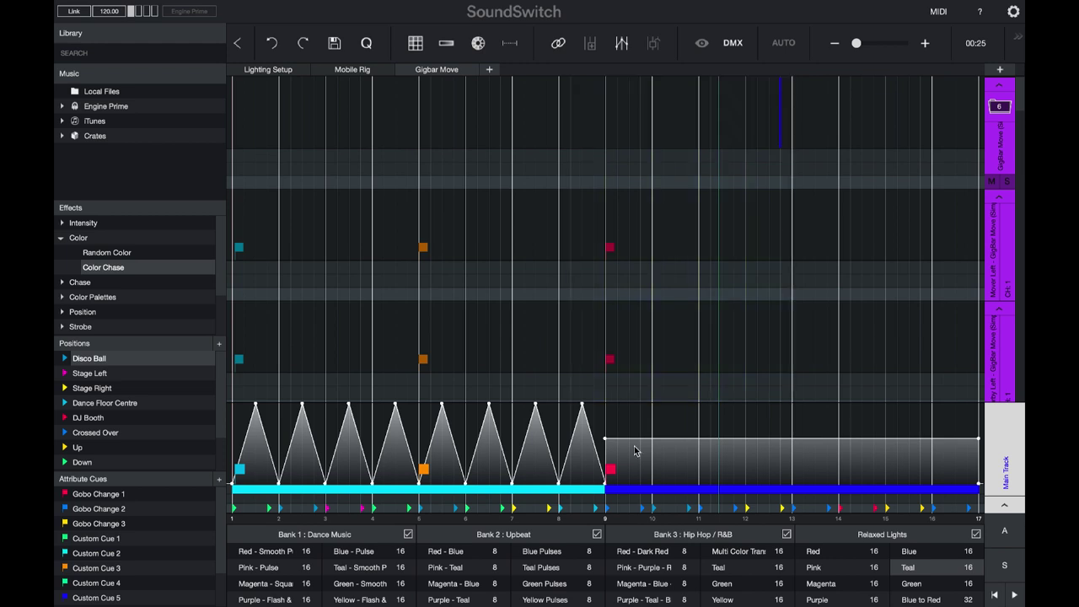
{"action": "left_click_drag", "start_coordinate": [611, 420], "coordinate": [746, 492]}
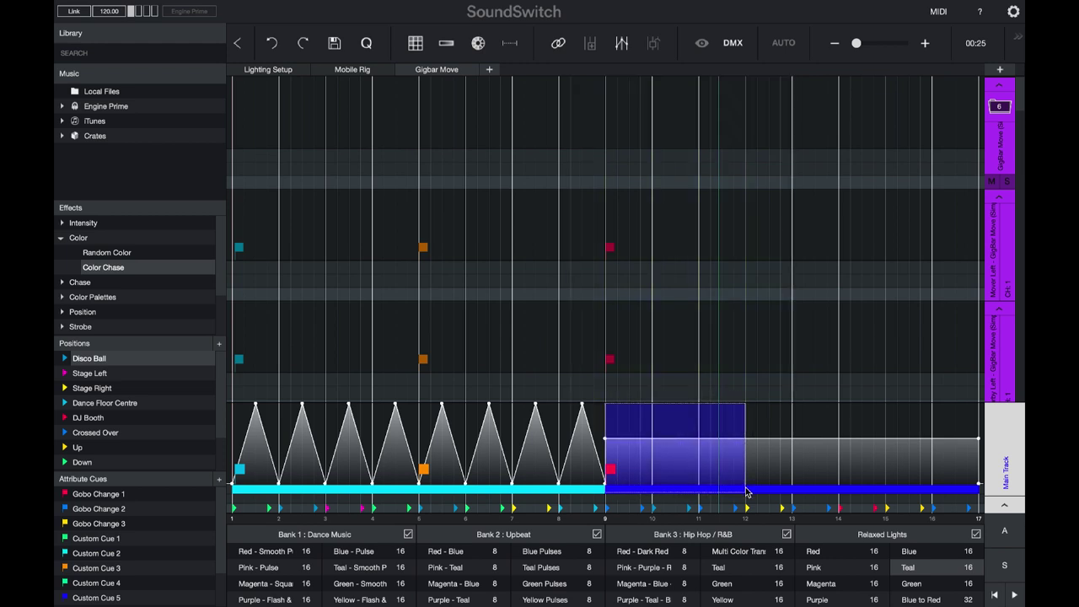
- Paste the blue effect at bar 9 on the top and third mover tracks and bars 12–15 on the second
{"action": "left_click", "coordinate": [614, 143]}
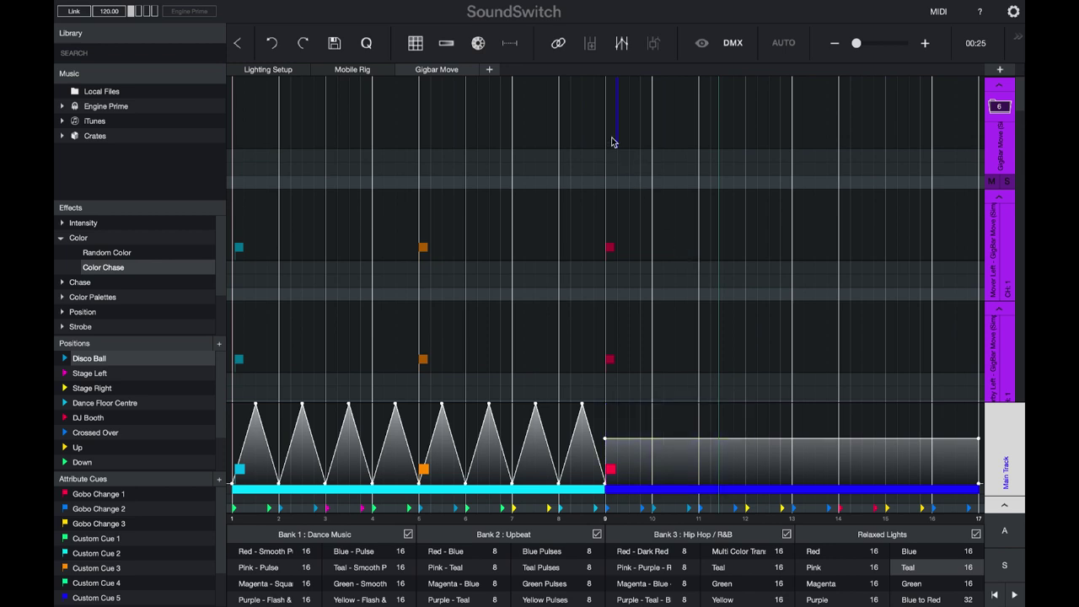
{"action": "key", "text": "ctrl+v"}
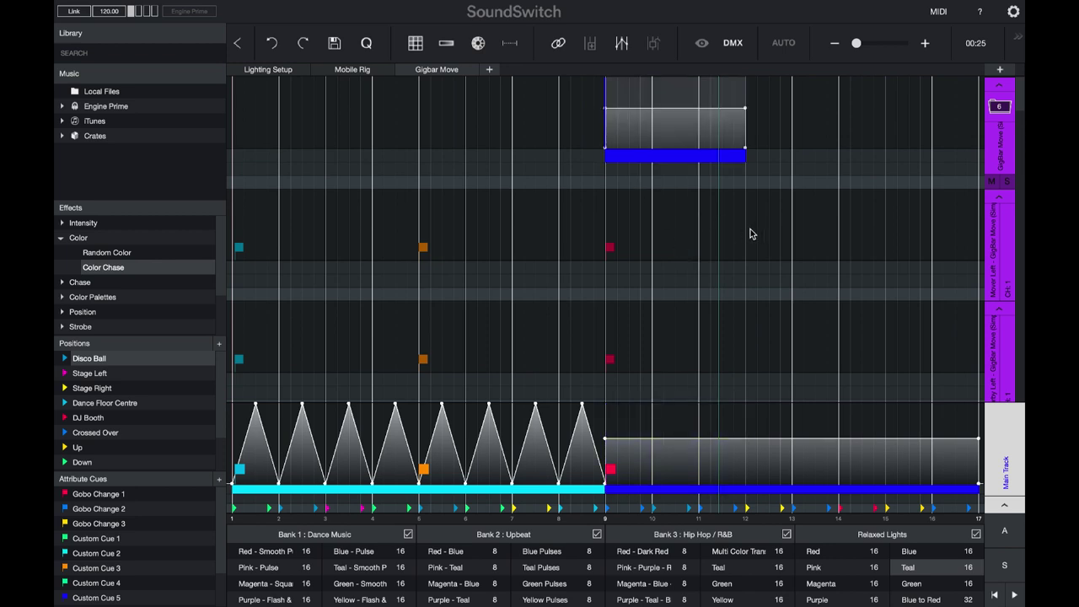
{"action": "left_click_drag", "start_coordinate": [751, 234], "coordinate": [884, 251]}
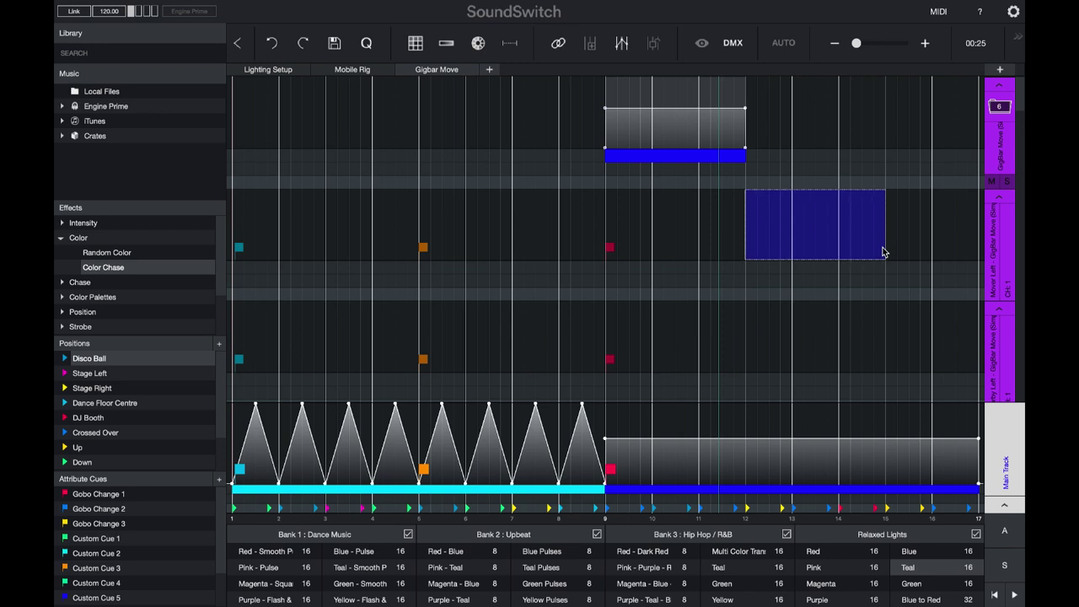
{"action": "key", "text": "ctrl+v"}
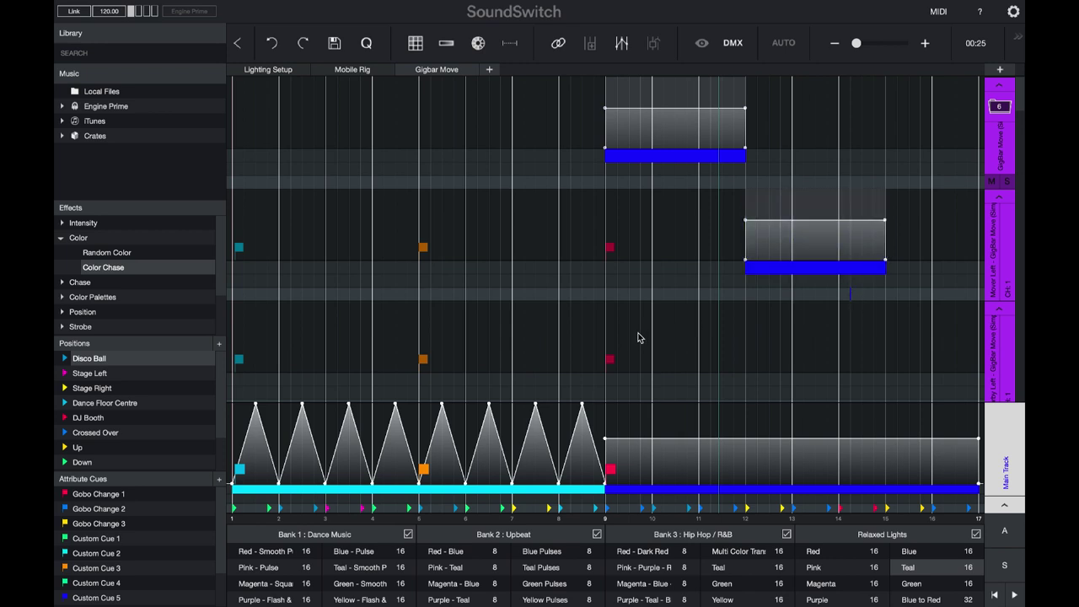
{"action": "key", "text": "ctrl+v"}
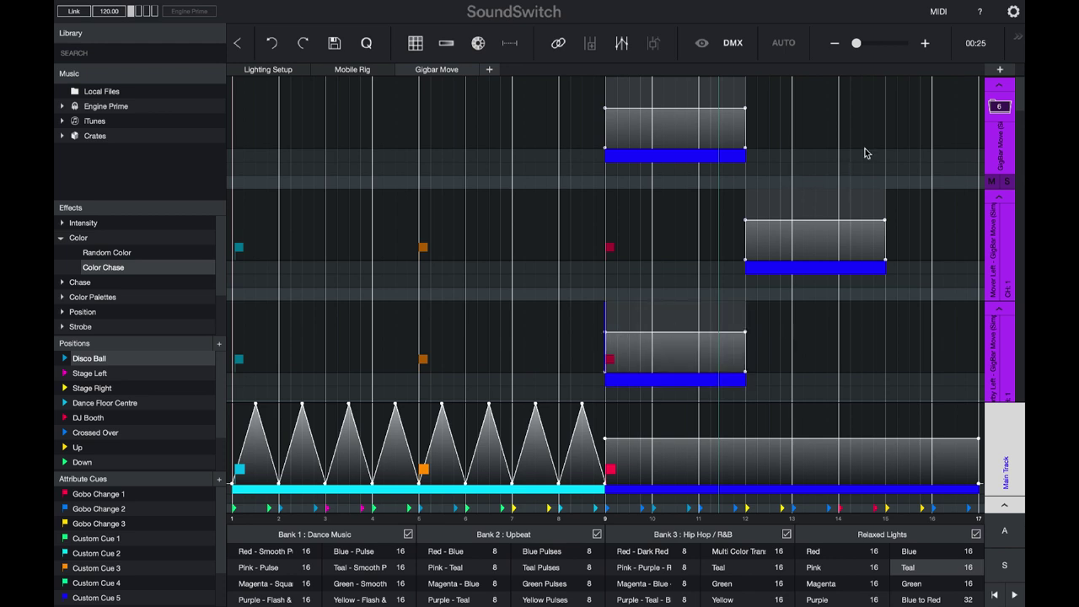
- Paste further copies at bar 15 on the top and third mover tracks, then select the whole Main Track
{"action": "left_click", "coordinate": [886, 135]}
{"action": "key", "text": "ctrl+v"}
{"action": "left_click", "coordinate": [884, 337]}
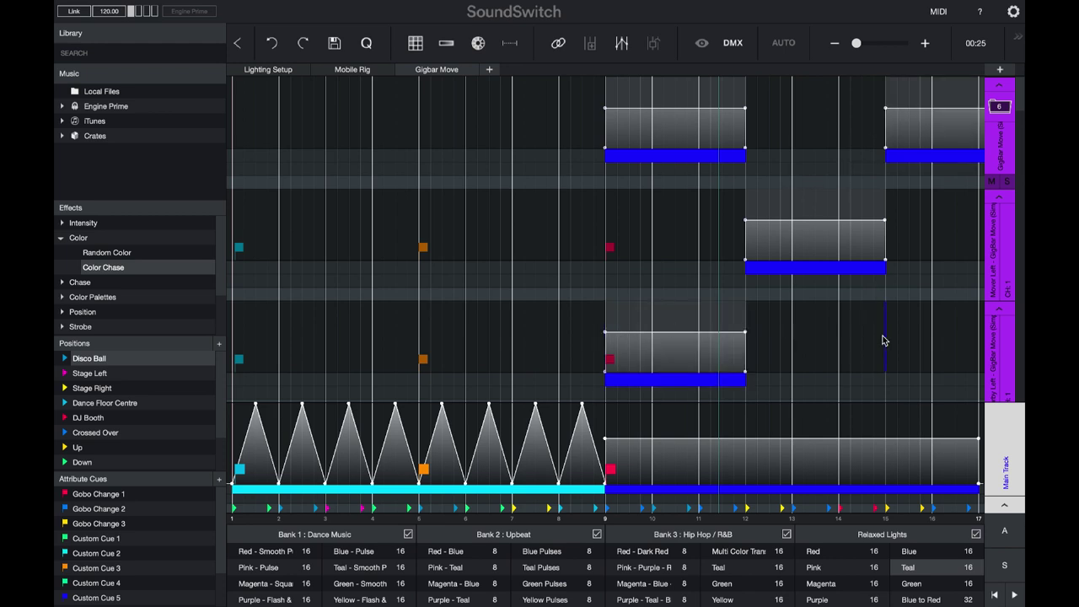
{"action": "key", "text": "ctrl+v"}
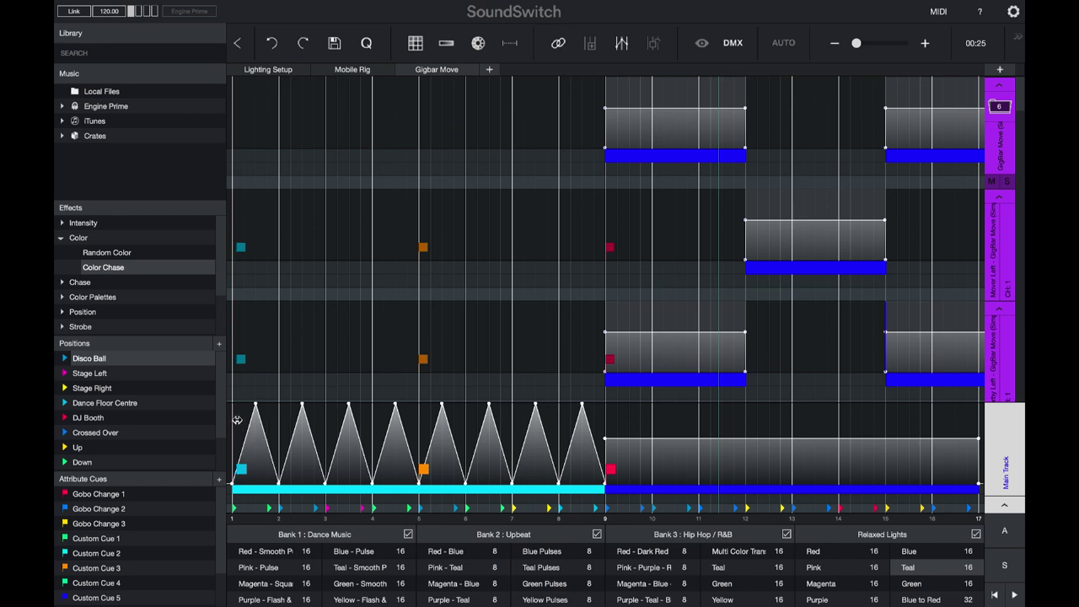
{"action": "left_click", "coordinate": [977, 420]}
{"action": "left_click_drag", "start_coordinate": [869, 437], "coordinate": [222, 493]}
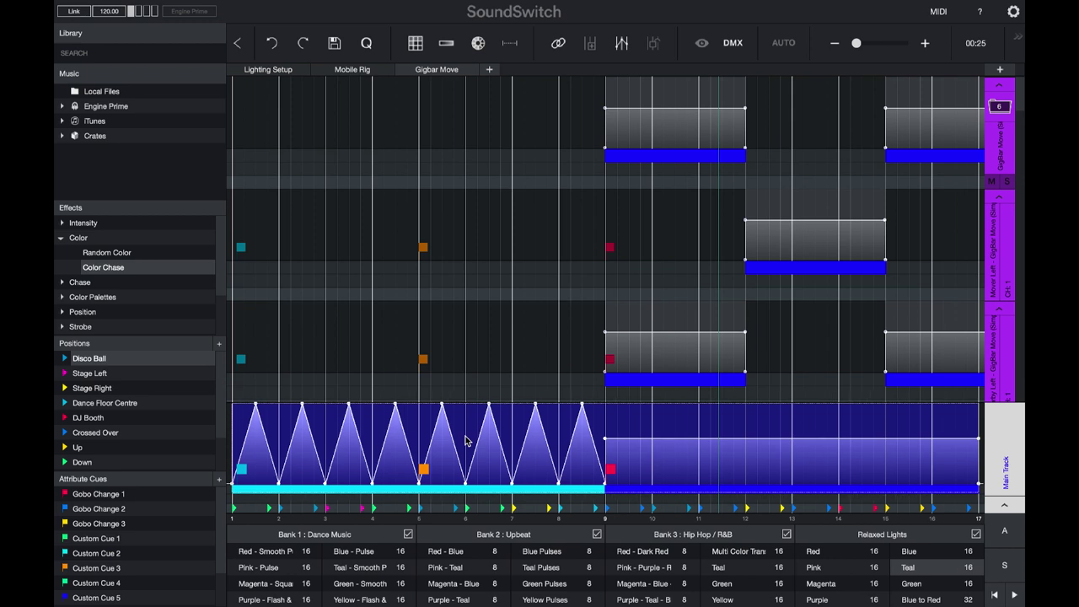
- Apply the Bank 3 Teal cue to the Main Track, then undo it to restore the original chase
{"action": "left_click", "coordinate": [759, 567]}
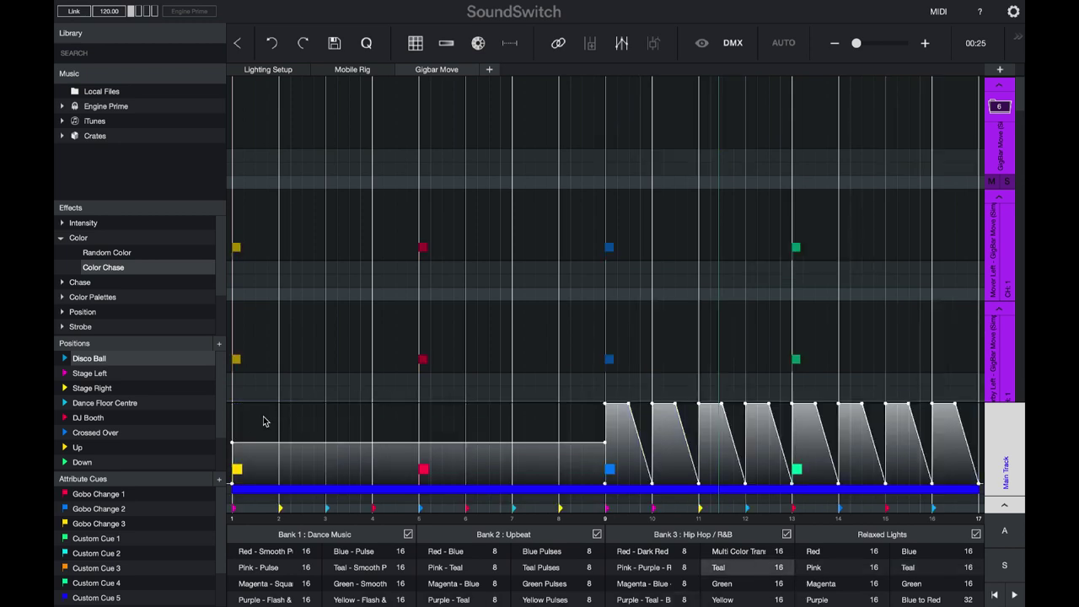
{"action": "left_click", "coordinate": [237, 424]}
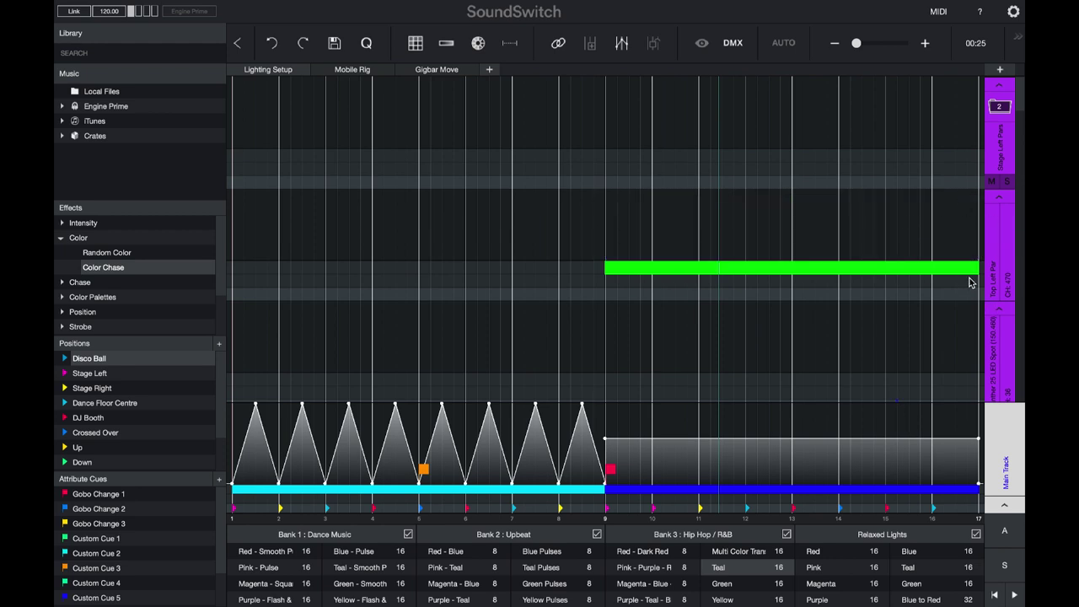
- Swap the Top Left Par fixture for the library's Gamut Par H7 (Mode 3) and confirm the replacement
{"action": "left_click", "coordinate": [998, 71]}
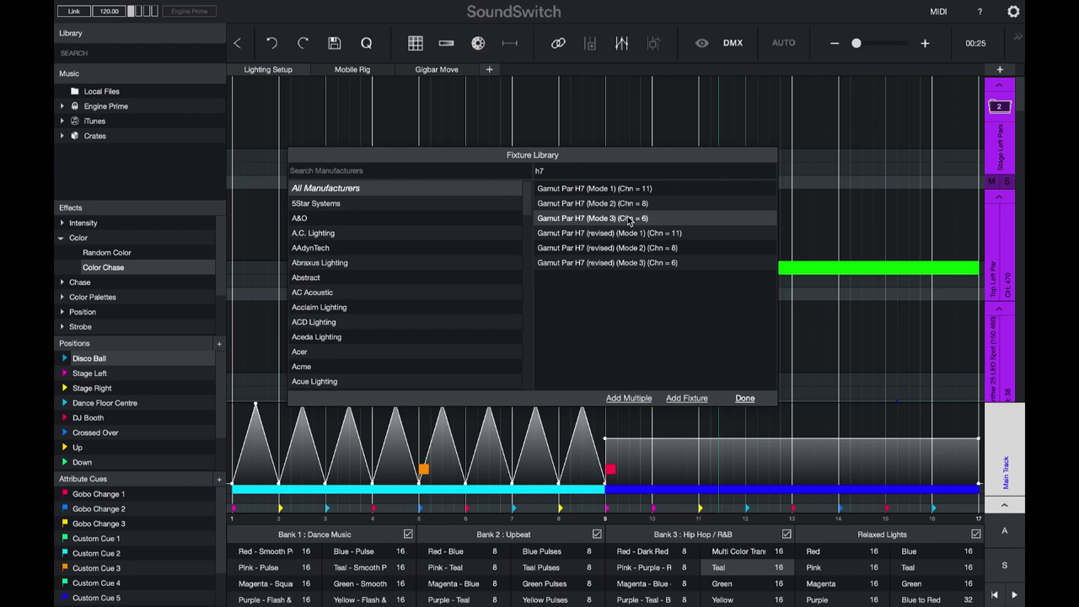
{"action": "left_click_drag", "start_coordinate": [628, 221], "coordinate": [846, 229]}
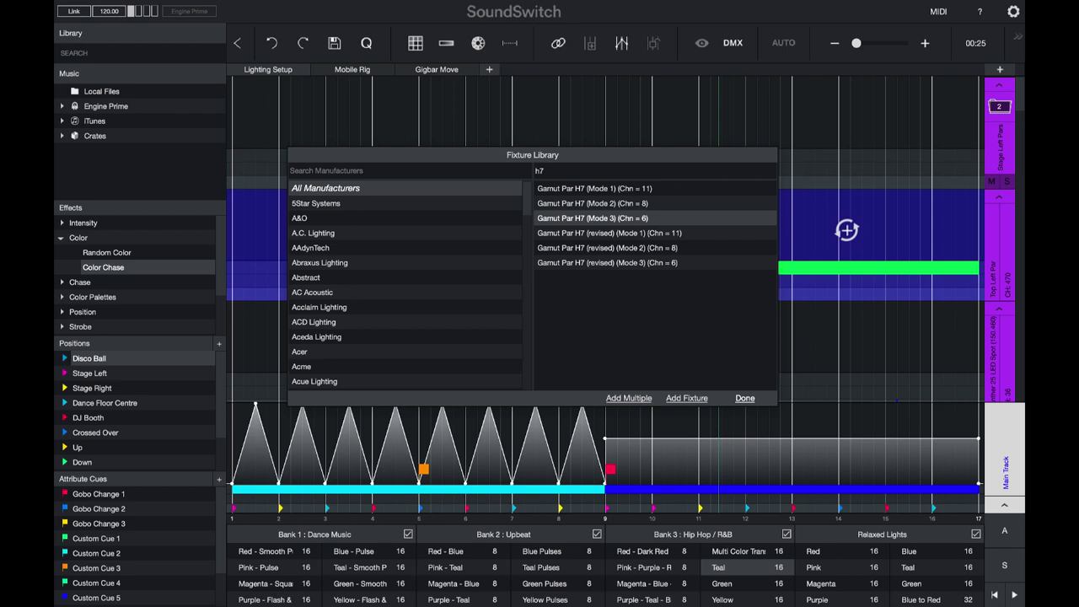
{"action": "left_click_drag", "start_coordinate": [846, 229], "coordinate": [843, 228]}
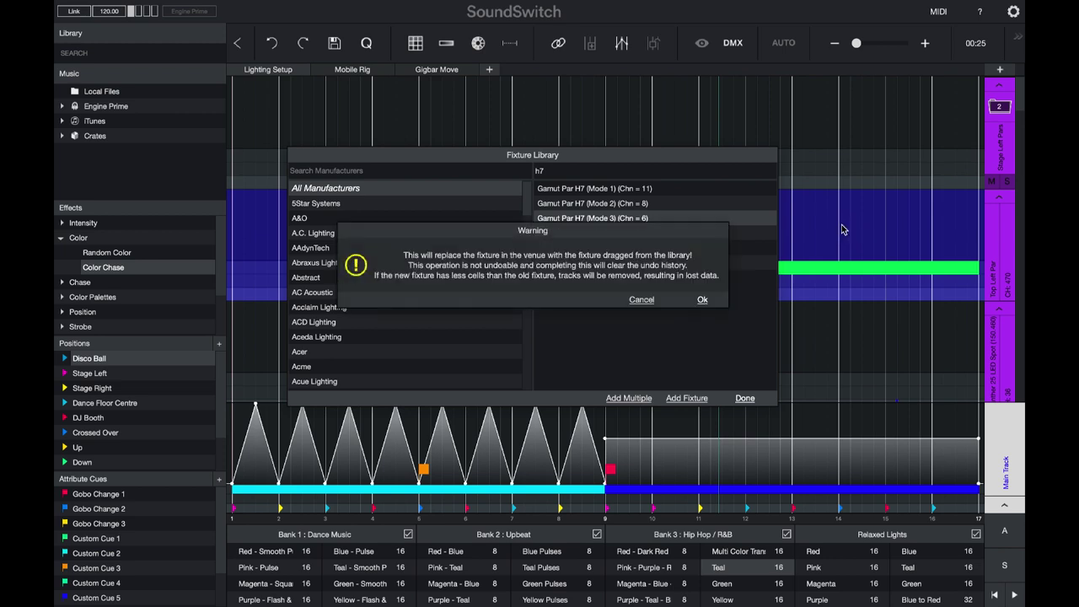
{"action": "left_click", "coordinate": [703, 300]}
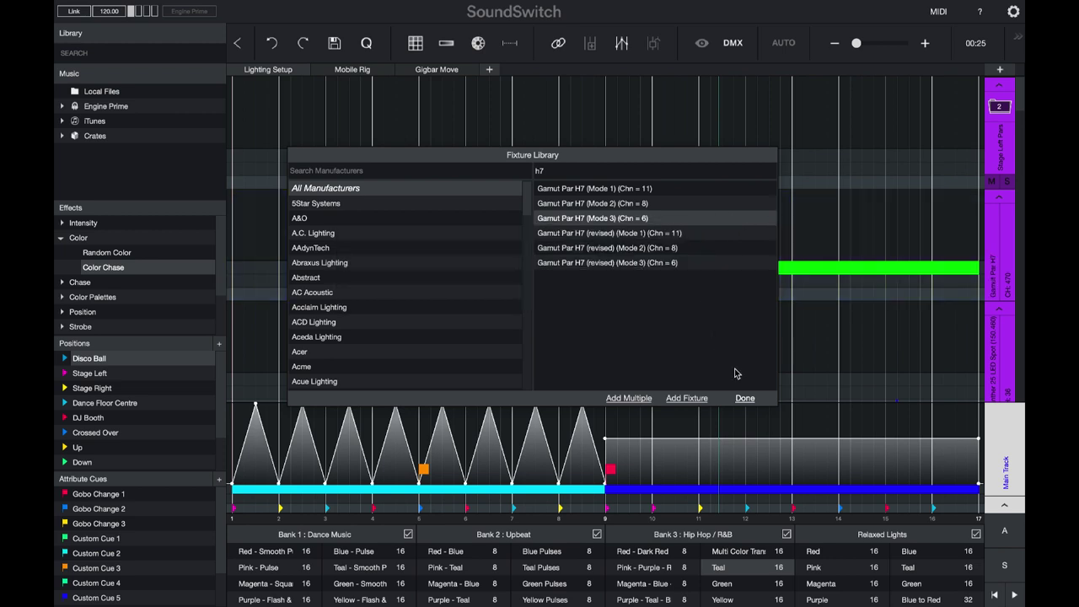
- Close the Fixture Library and scroll down the track view
{"action": "left_click", "coordinate": [745, 398]}
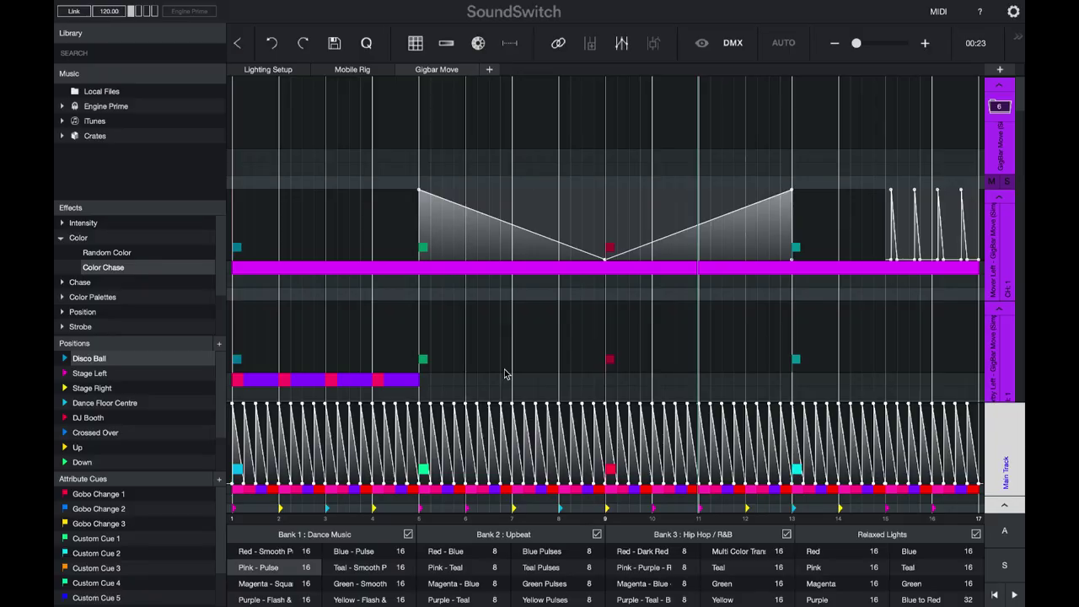
{"action": "scroll", "coordinate": [496, 253], "scroll_direction": "down", "scroll_amount": 2}
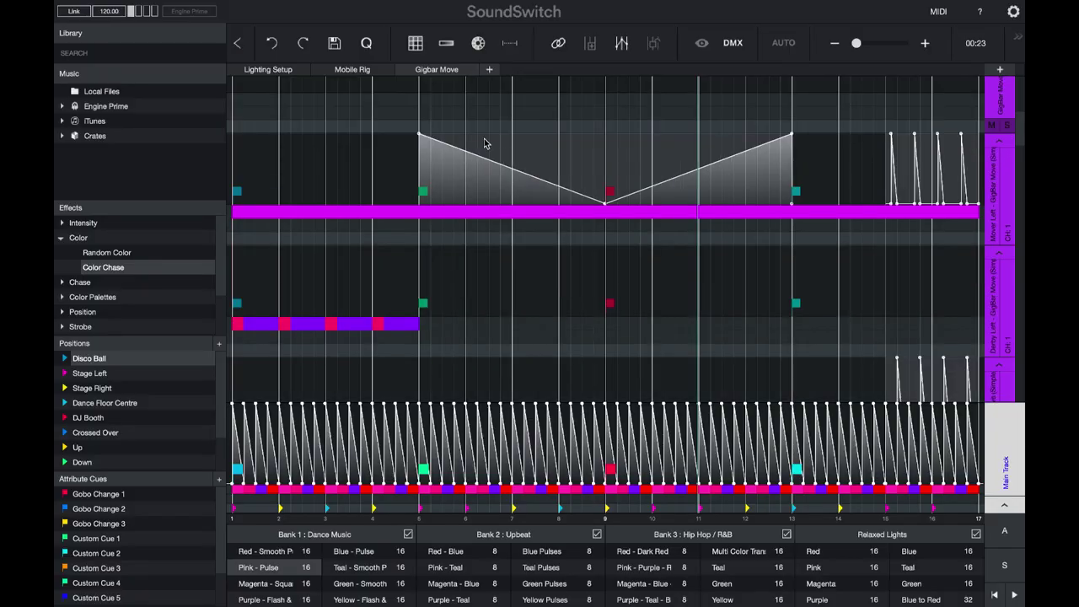
- Move the hue Start and End markers to turn the magenta cues into a blue-to-teal gradient
{"action": "left_click", "coordinate": [478, 49]}
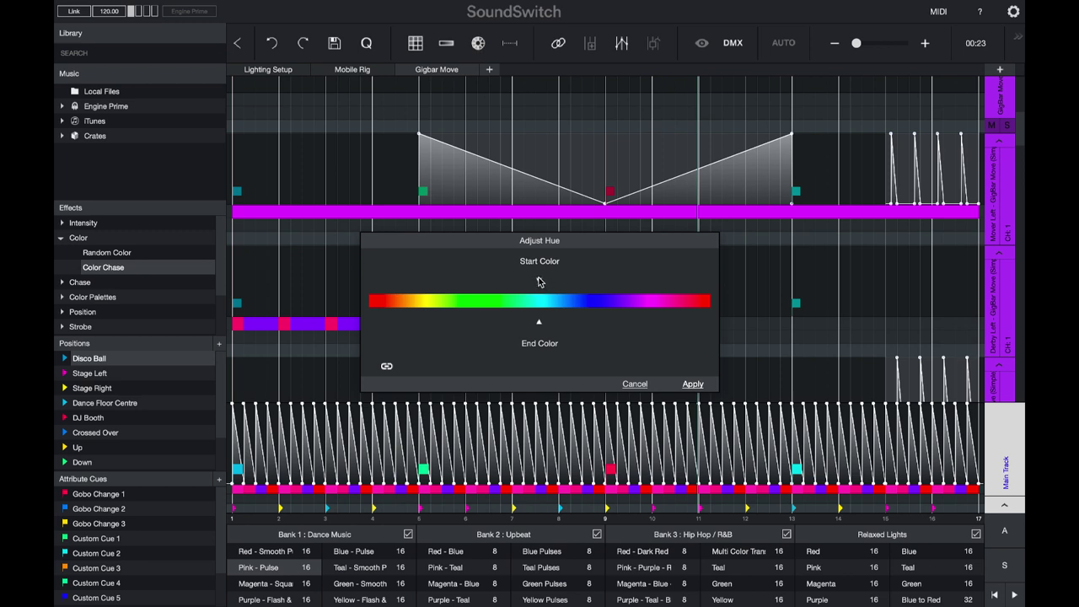
{"action": "mouse_move", "coordinate": [540, 282]}
{"action": "left_mouse_down"}
{"action": "mouse_move", "coordinate": [621, 279]}
{"action": "mouse_move", "coordinate": [669, 301]}
{"action": "mouse_move", "coordinate": [686, 279]}
{"action": "mouse_move", "coordinate": [413, 287]}
{"action": "mouse_move", "coordinate": [538, 274]}
{"action": "left_mouse_up"}
{"action": "left_click_drag", "start_coordinate": [540, 326], "coordinate": [425, 332]}
{"action": "mouse_move", "coordinate": [537, 280]}
{"action": "left_mouse_down"}
{"action": "mouse_move", "coordinate": [641, 283]}
{"action": "mouse_move", "coordinate": [488, 286]}
{"action": "left_mouse_up"}
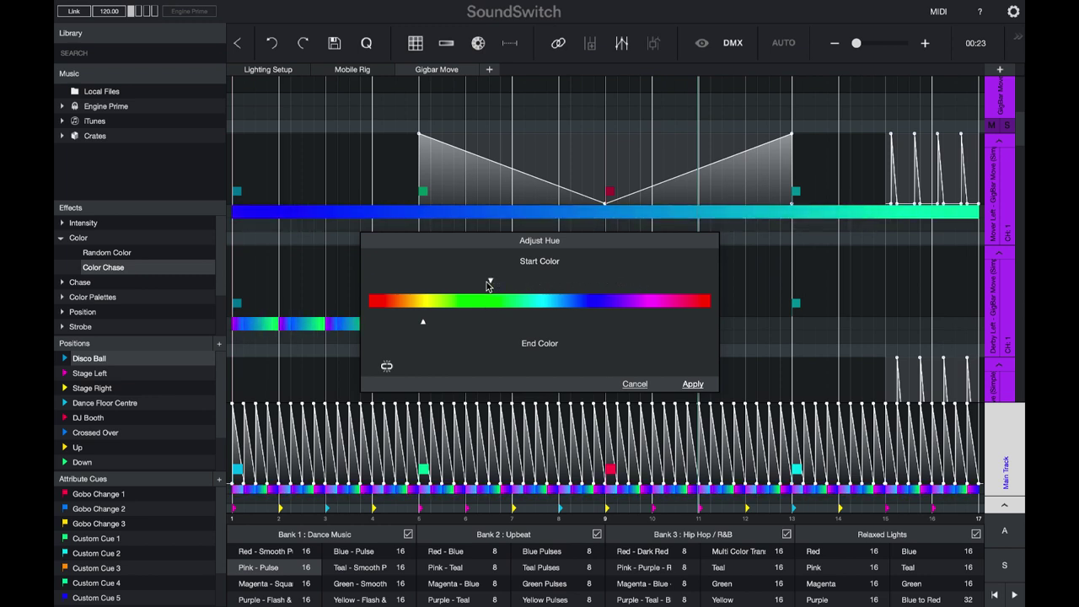
{"action": "left_click", "coordinate": [693, 385]}
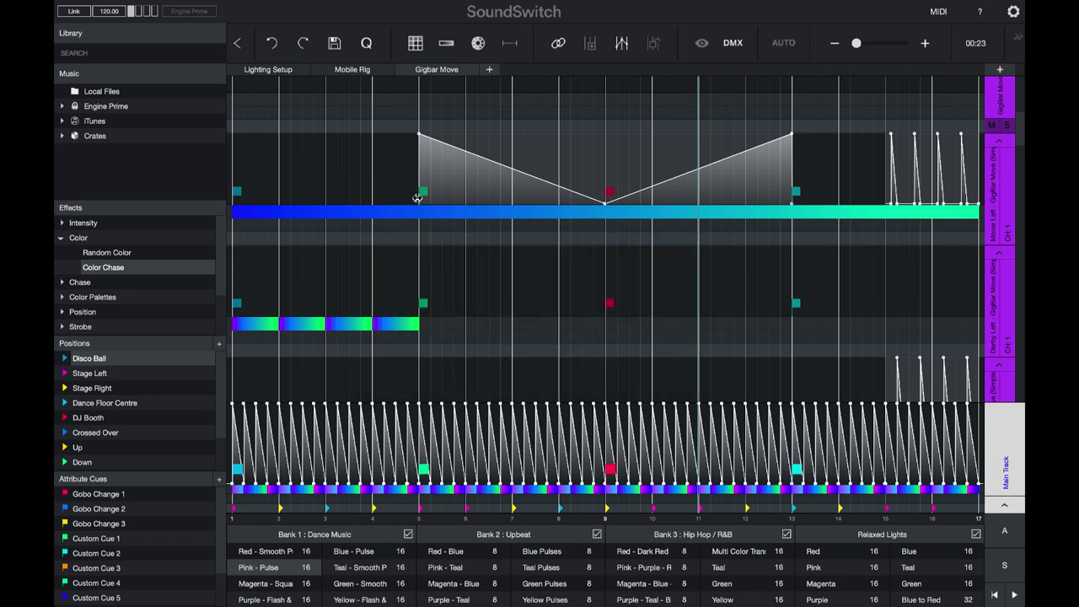
- Select bars 5–13 of the Mover Left colour lane and apply an unlinked green-to-red hue sweep
{"action": "left_click_drag", "start_coordinate": [423, 214], "coordinate": [794, 217]}
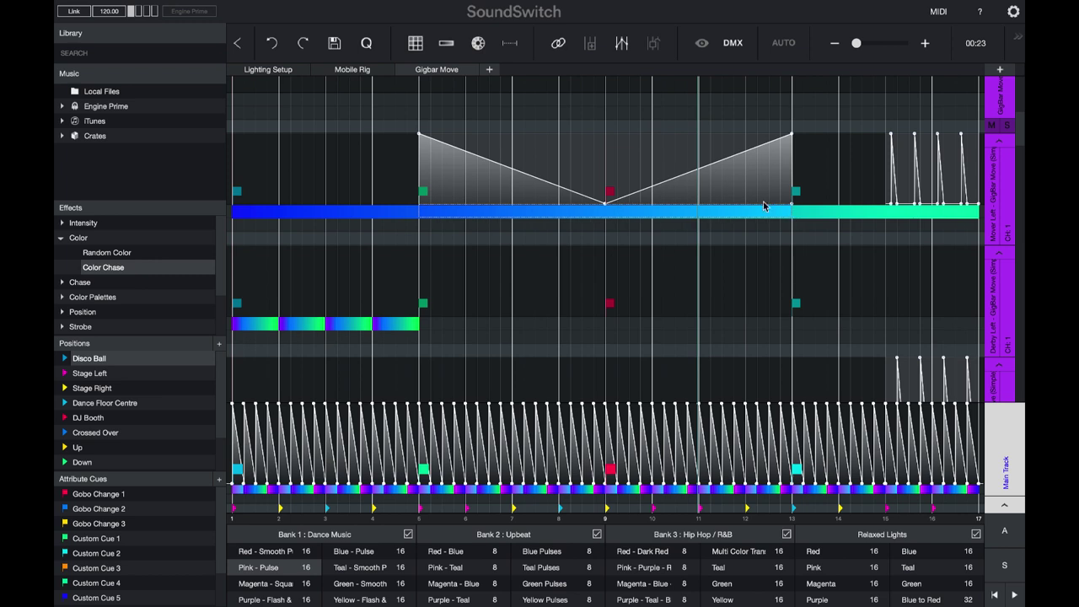
{"action": "left_click", "coordinate": [477, 45]}
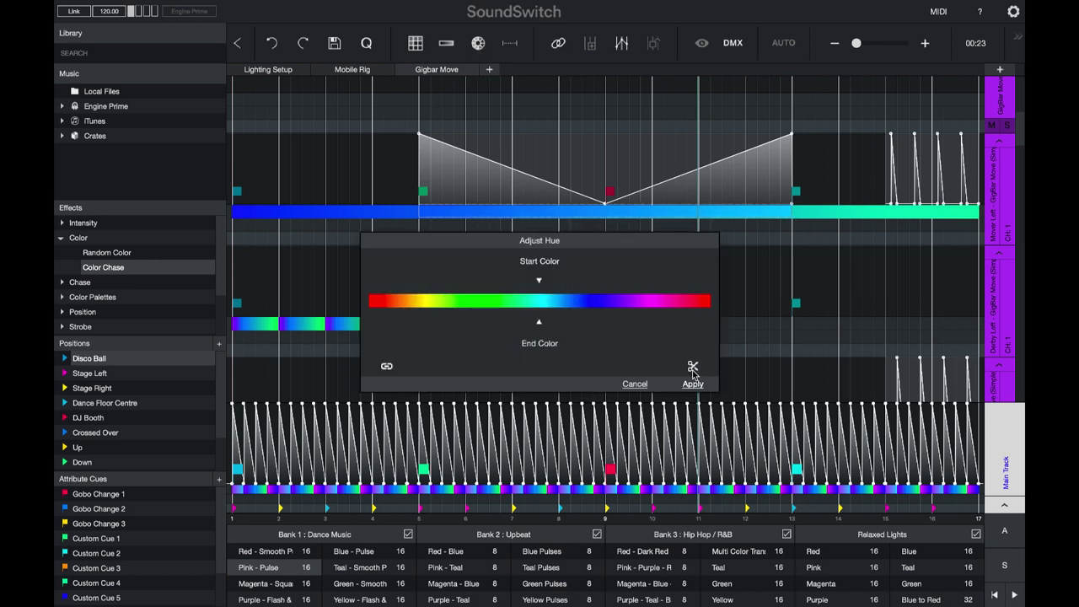
{"action": "mouse_move", "coordinate": [540, 285]}
{"action": "left_mouse_down"}
{"action": "mouse_move", "coordinate": [679, 297]}
{"action": "mouse_move", "coordinate": [437, 284]}
{"action": "left_mouse_up"}
{"action": "left_click", "coordinate": [387, 365]}
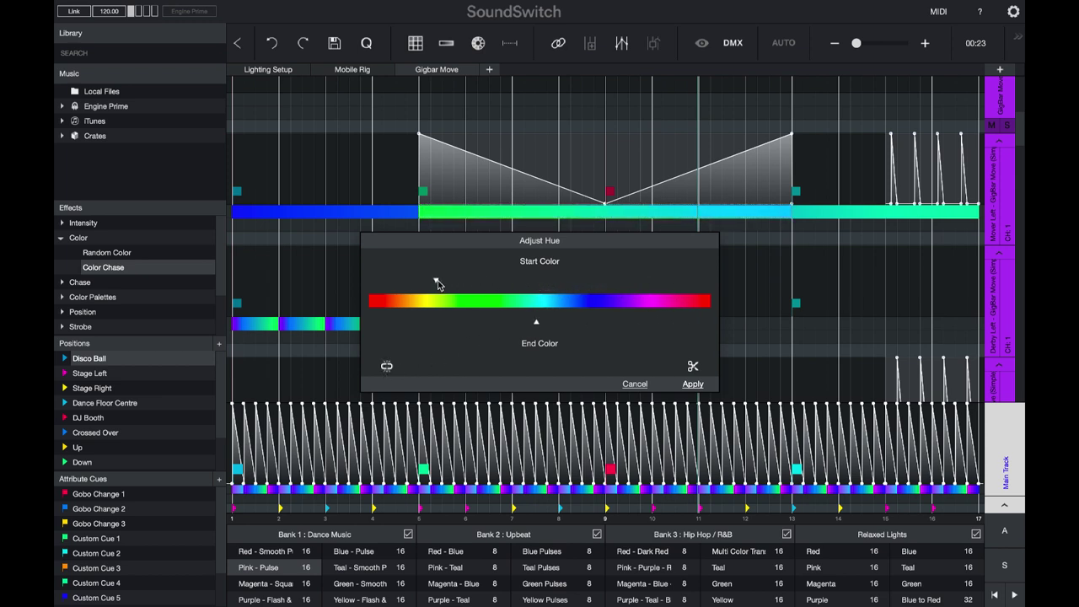
{"action": "left_click_drag", "start_coordinate": [539, 323], "coordinate": [685, 323]}
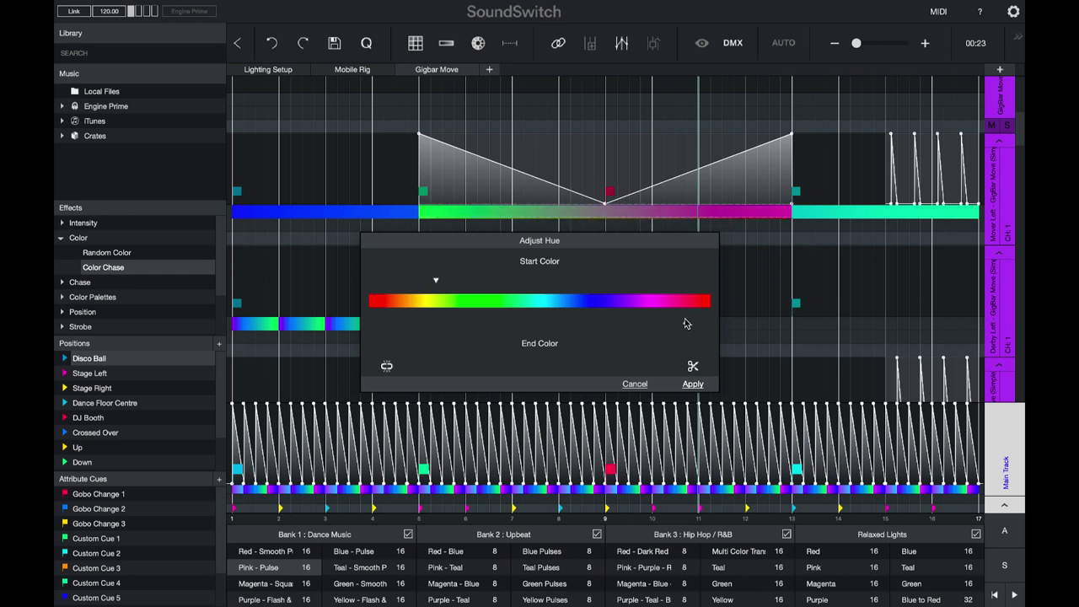
{"action": "left_click", "coordinate": [694, 385]}
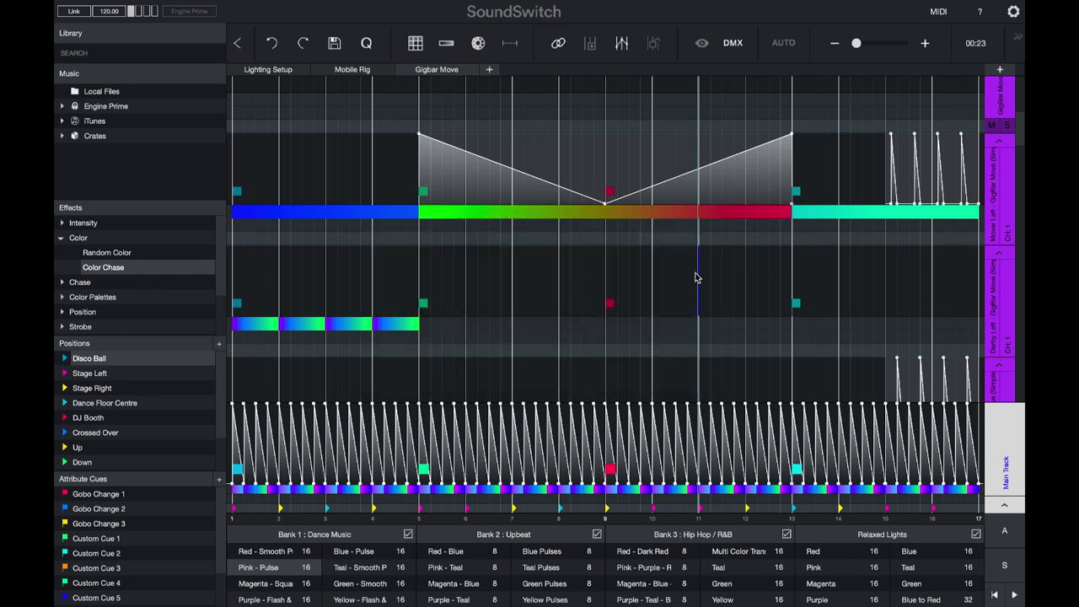